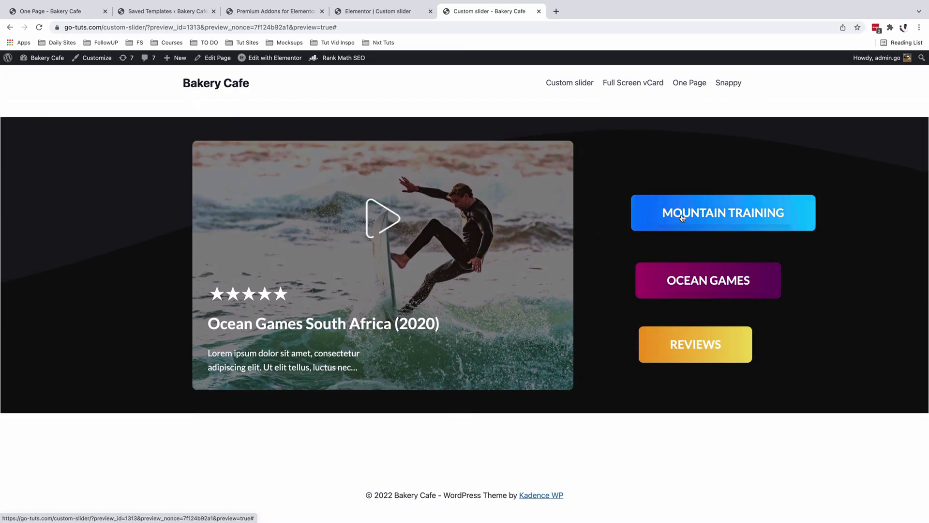
Switch the carousel to Mountain Training, then Reviews, then Ocean Games using the side buttons.
{"action": "left_click", "coordinate": [682, 218]}
{"action": "left_click", "coordinate": [686, 291]}
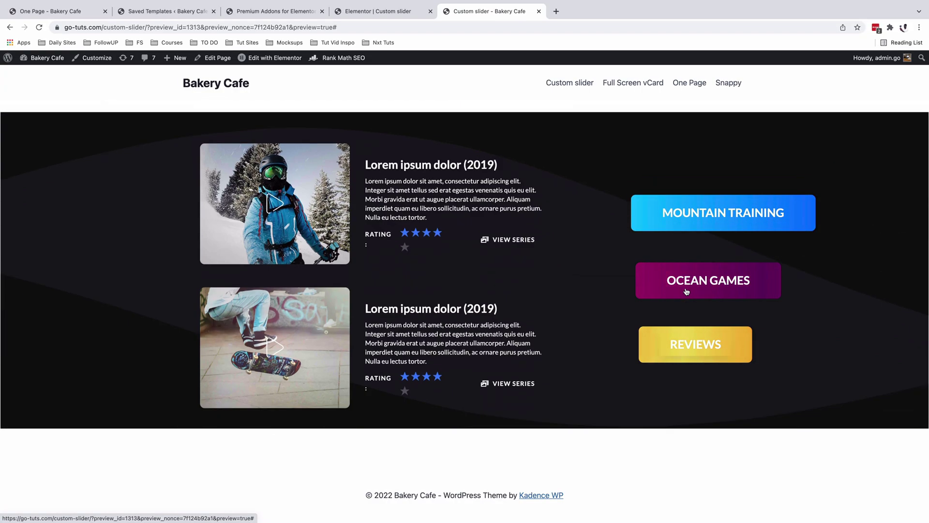
{"action": "left_click", "coordinate": [685, 214]}
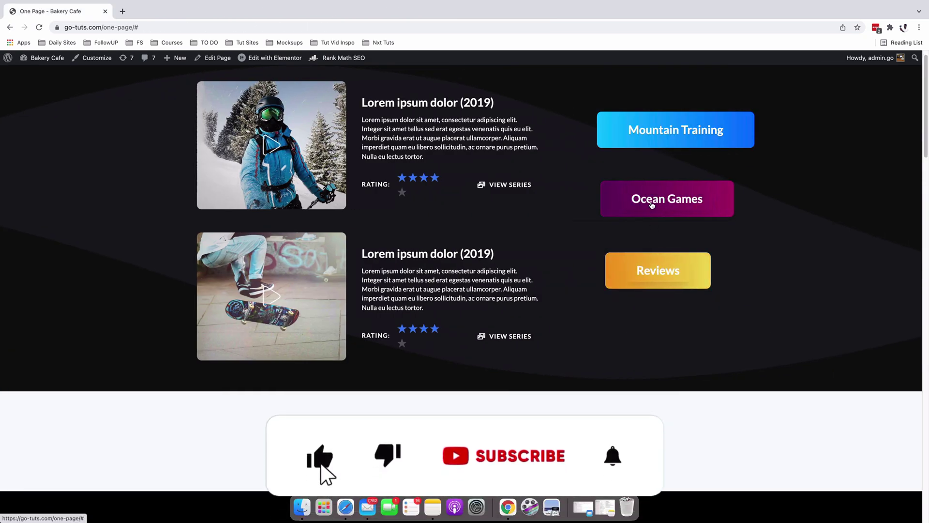
{"action": "left_click", "coordinate": [652, 206]}
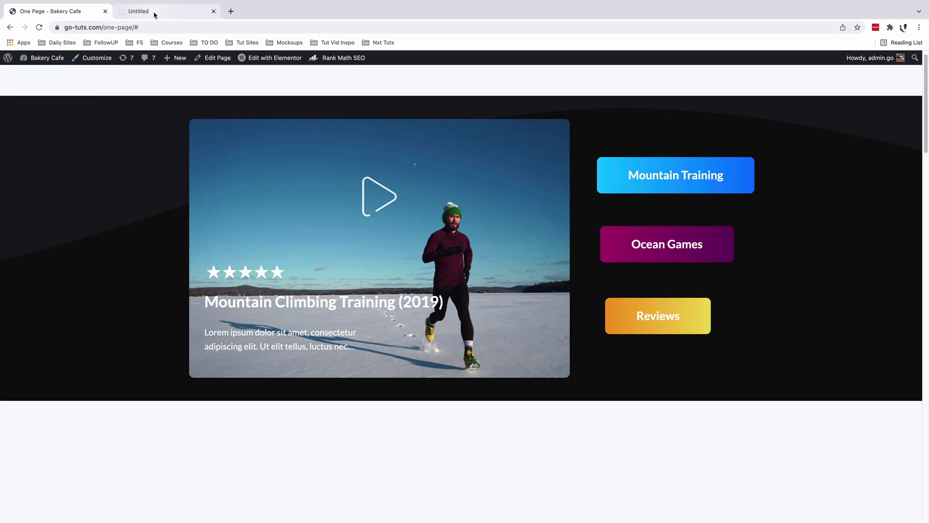
From the dashboard's Pages > Add New, publish a page titled 'Custom slider'.
{"action": "left_click", "coordinate": [153, 15]}
{"action": "mouse_move", "coordinate": [29, 162]}
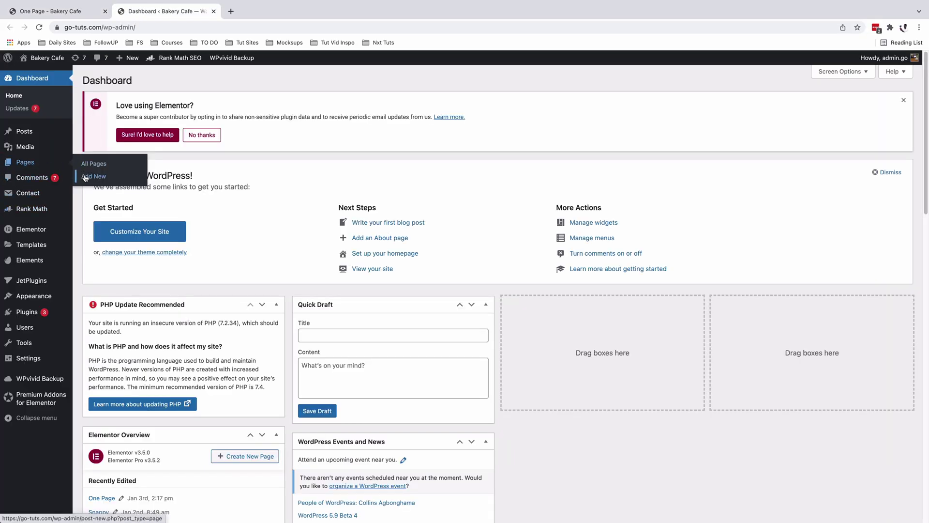
{"action": "left_click", "coordinate": [90, 176]}
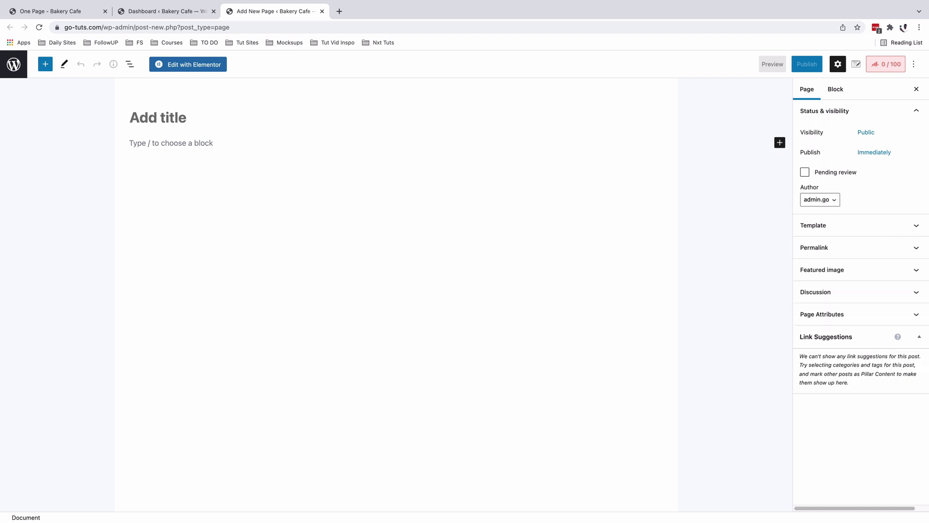
{"action": "type", "text": "Custom slide"}
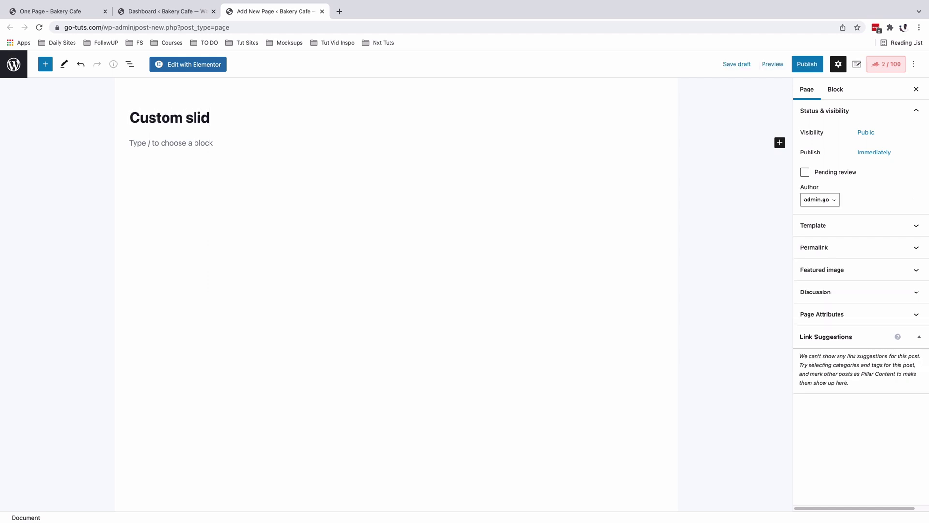
{"action": "type", "text": "r"}
{"action": "left_click", "coordinate": [813, 65]}
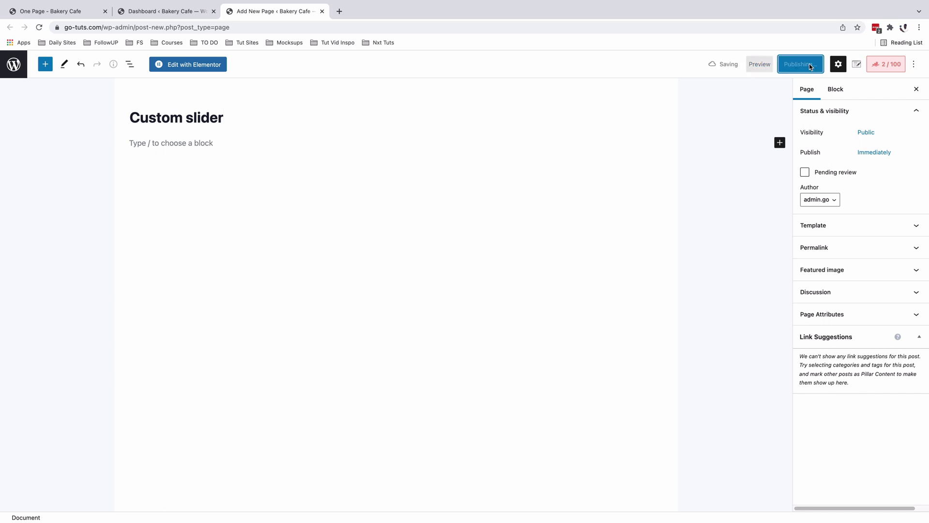
Open the page in Elementor and drag in the Premium Carousel widget found by searching 'car'.
{"action": "left_click", "coordinate": [206, 66]}
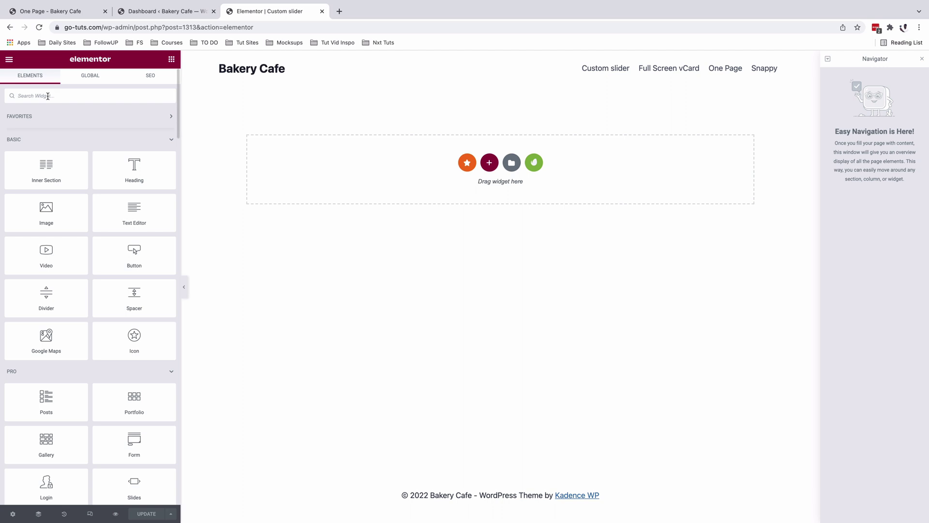
{"action": "type", "text": "car"}
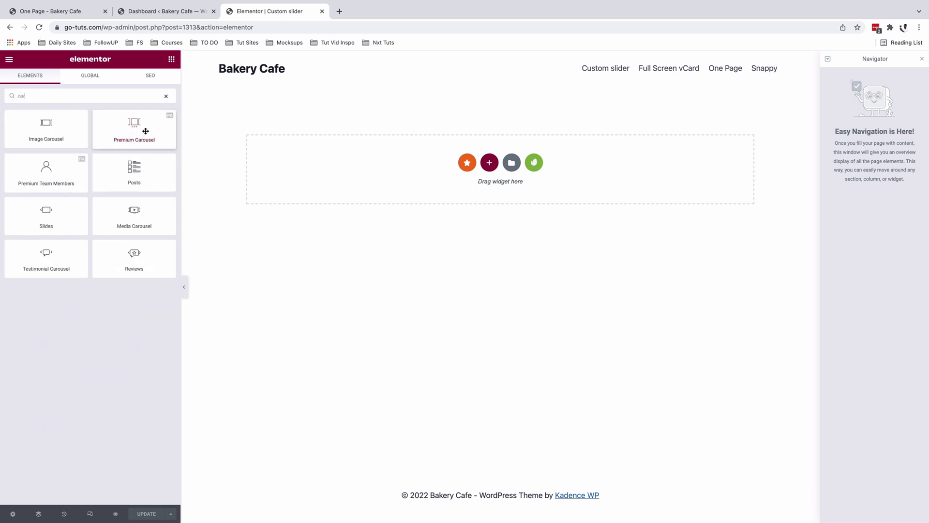
{"action": "left_click_drag", "start_coordinate": [133, 128], "coordinate": [426, 177]}
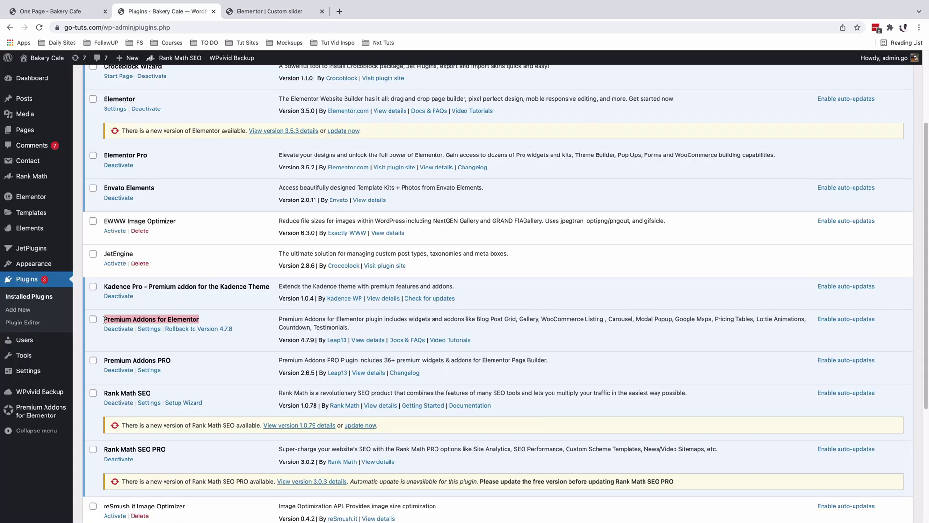
Confirm the Carousel toggle is on in Premium Addons for Elementor's Widgets & Add-ons list.
{"action": "left_click", "coordinate": [104, 320]}
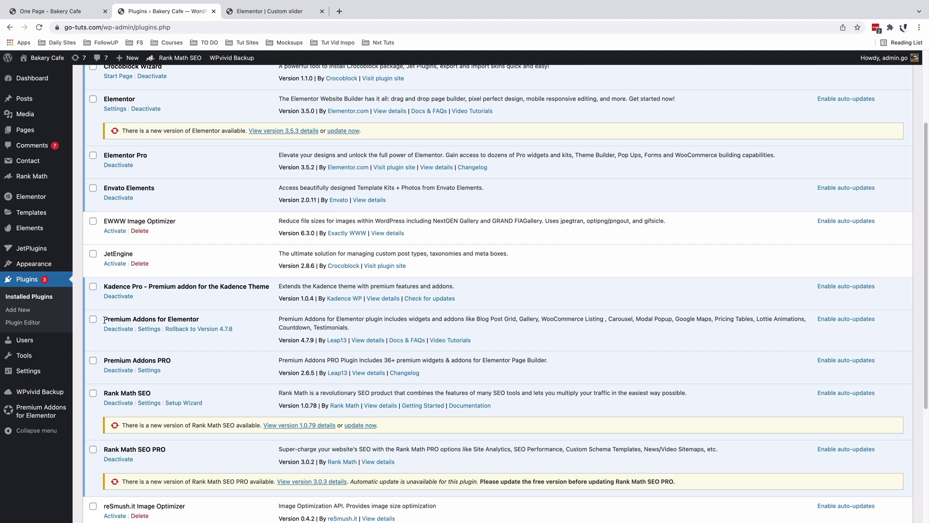
{"action": "left_click_drag", "start_coordinate": [105, 320], "coordinate": [206, 327]}
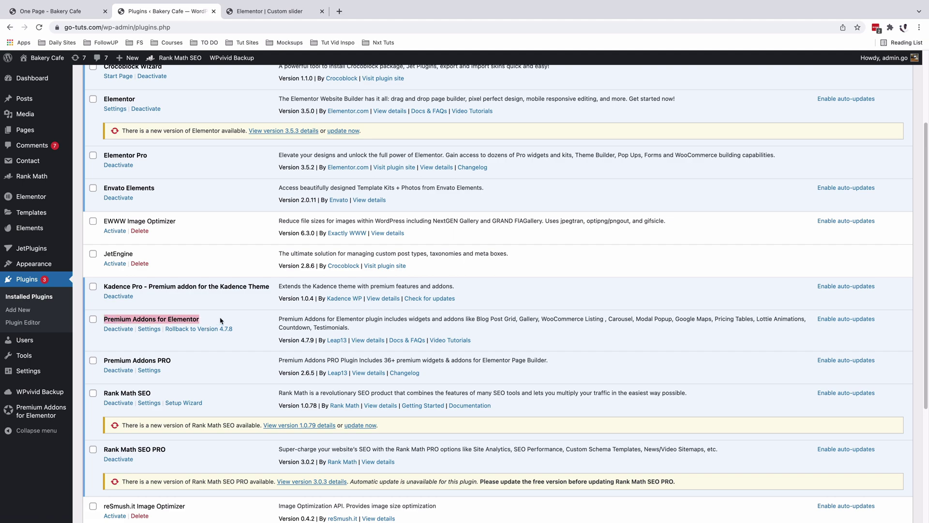
{"action": "scroll", "coordinate": [220, 320], "scroll_direction": "up", "scroll_amount": 3}
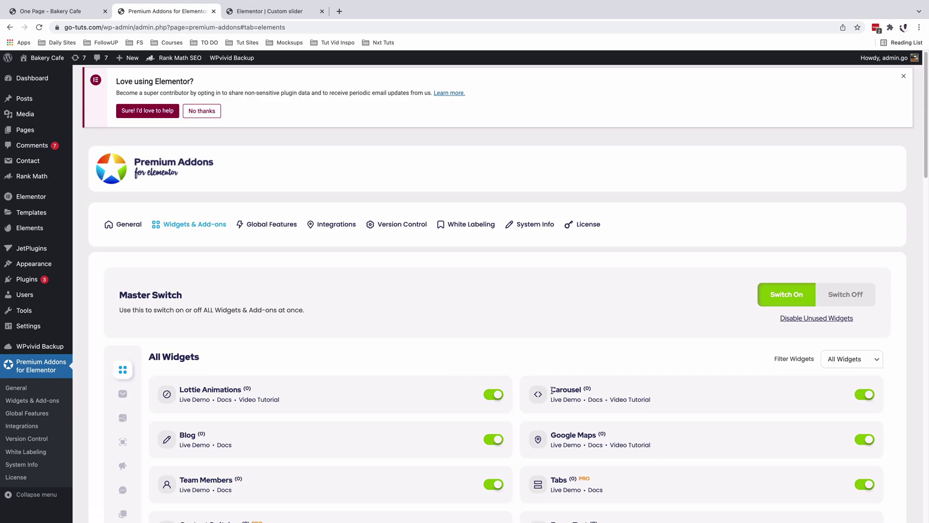
{"action": "left_click_drag", "start_coordinate": [552, 391], "coordinate": [608, 393]}
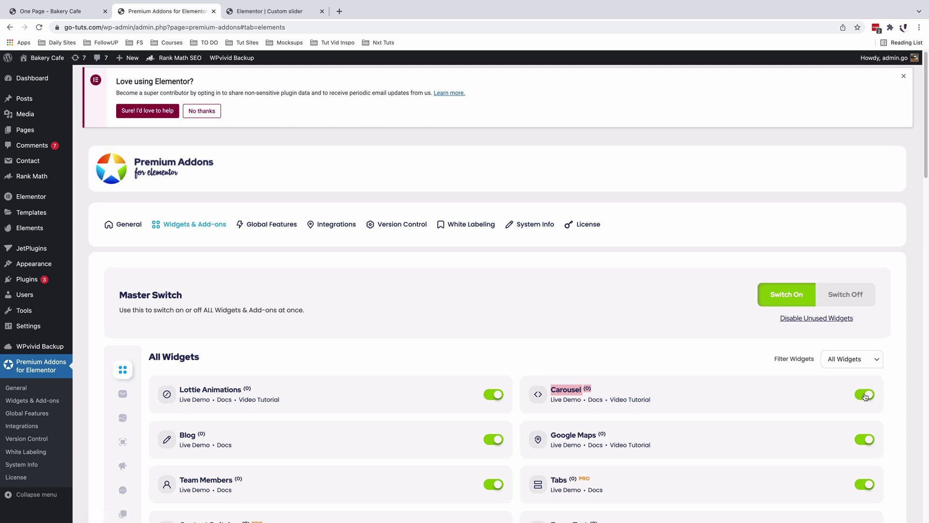
Back in the Custom slider editor, search the widget panel for 'carousel'.
{"action": "left_click", "coordinate": [245, 11]}
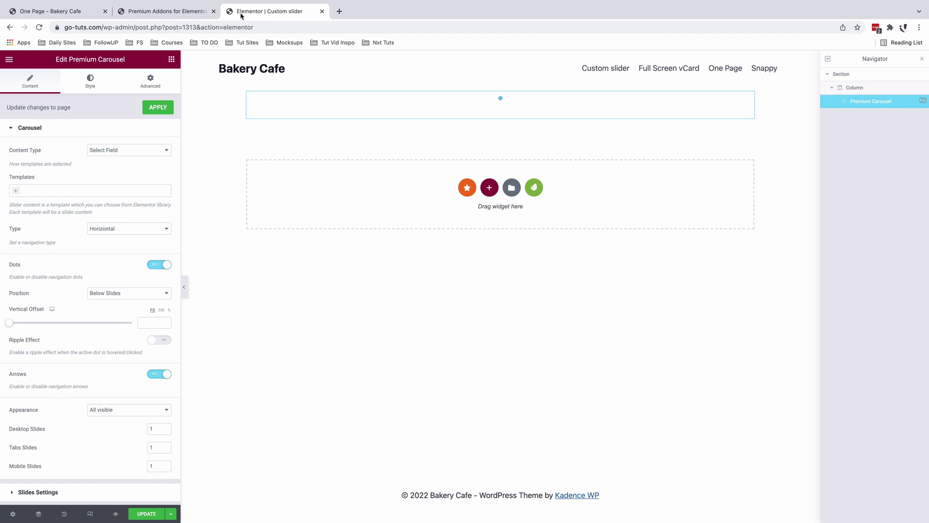
{"action": "left_click", "coordinate": [171, 59]}
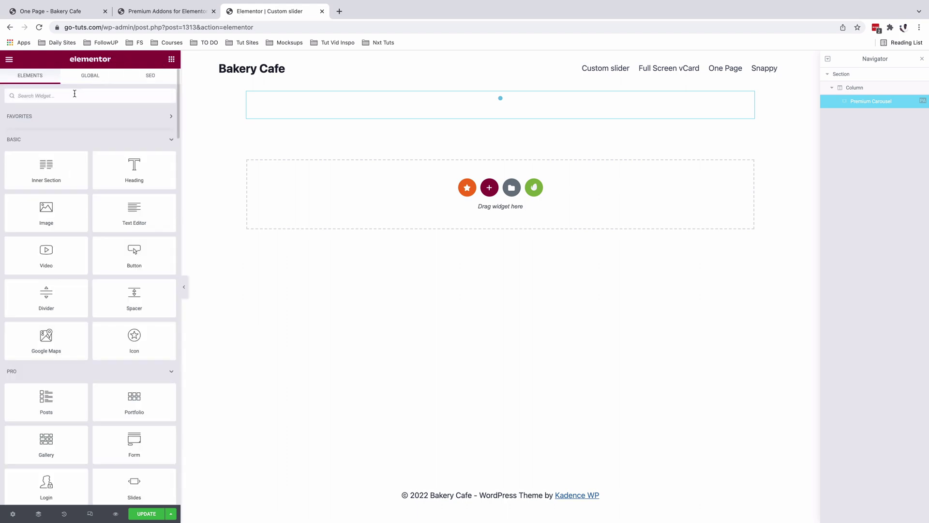
{"action": "left_click", "coordinate": [75, 95]}
{"action": "type", "text": "carousel"}
On the One Page slider, cycle through Ocean Games, Reviews and Mountain Training slides.
{"action": "left_click", "coordinate": [48, 11]}
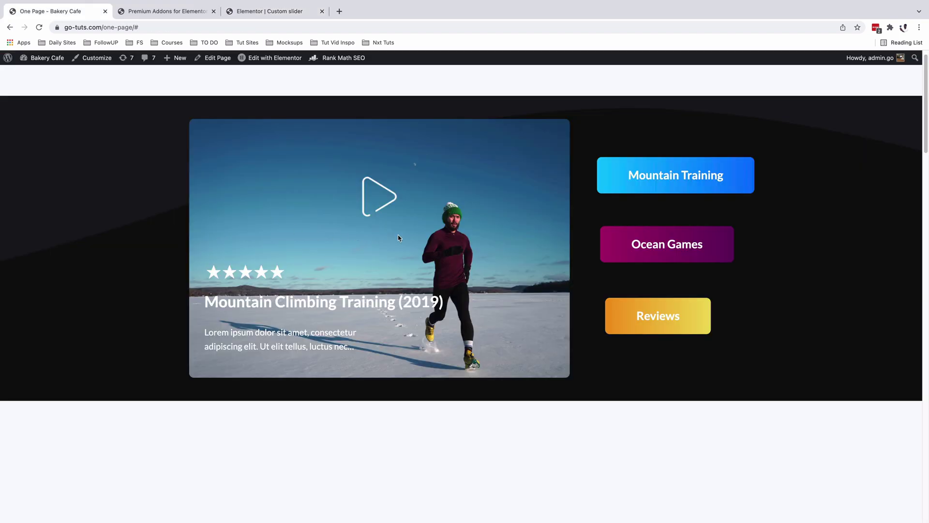
{"action": "left_click", "coordinate": [645, 249]}
{"action": "left_click", "coordinate": [649, 319]}
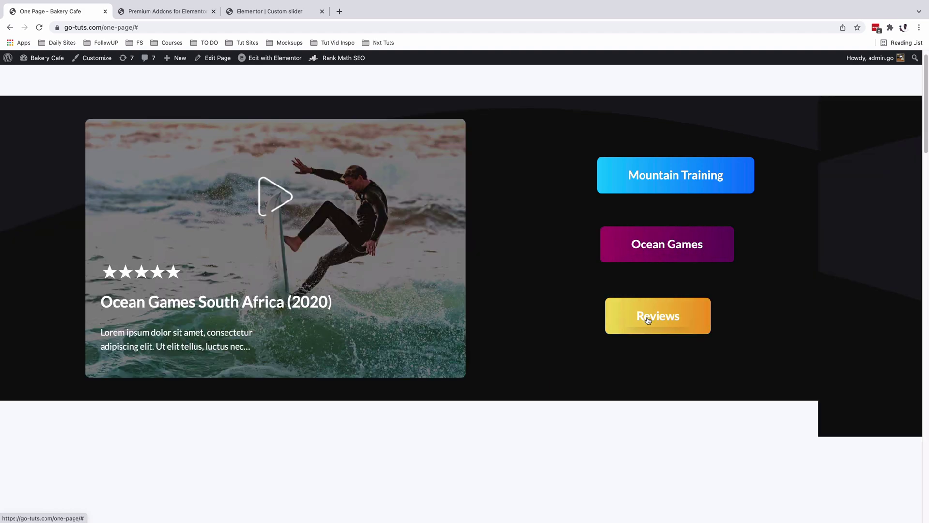
{"action": "left_click", "coordinate": [649, 251]}
{"action": "left_click", "coordinate": [648, 185]}
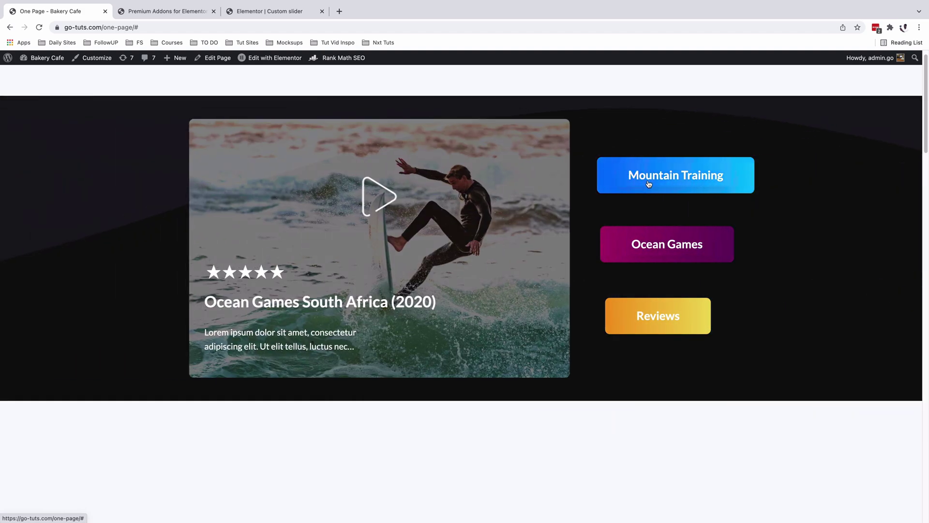
{"action": "left_click", "coordinate": [656, 319]}
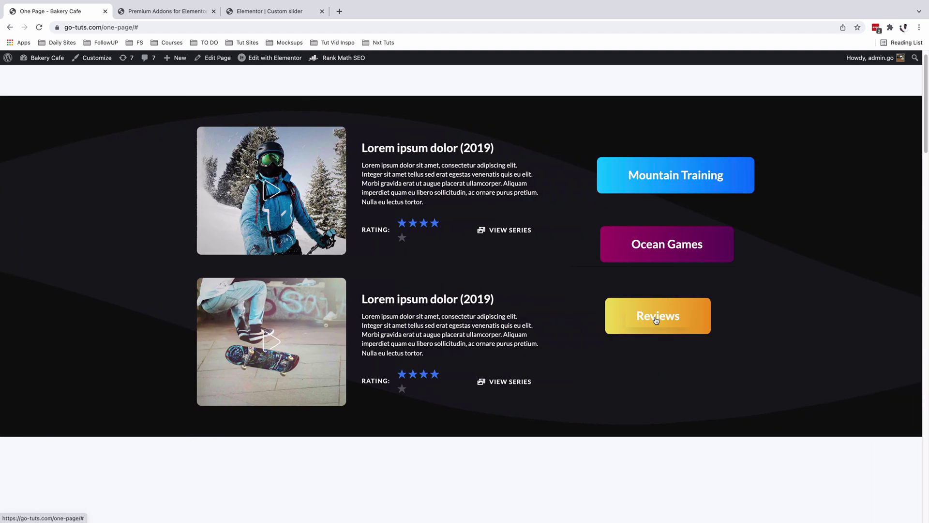
{"action": "left_click", "coordinate": [677, 244]}
{"action": "left_click", "coordinate": [654, 323]}
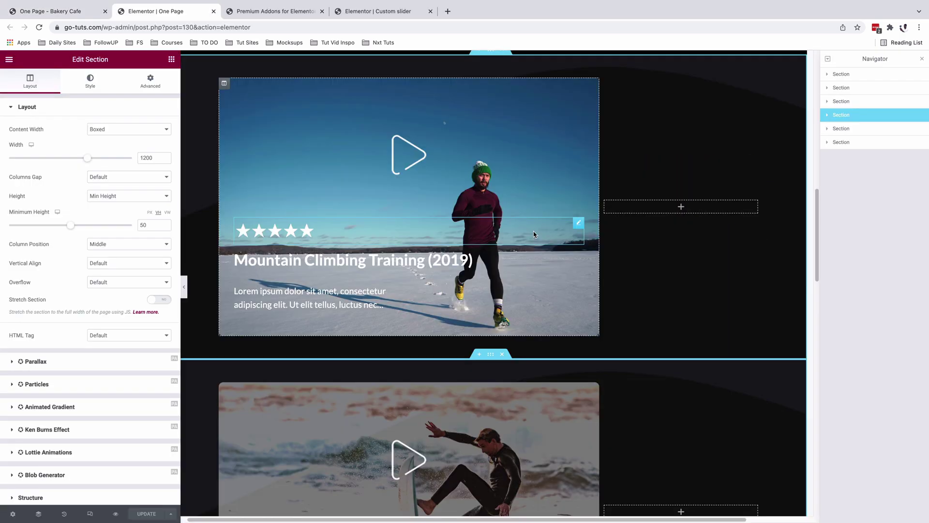
{"action": "scroll", "coordinate": [533, 232], "scroll_direction": "down", "scroll_amount": 5}
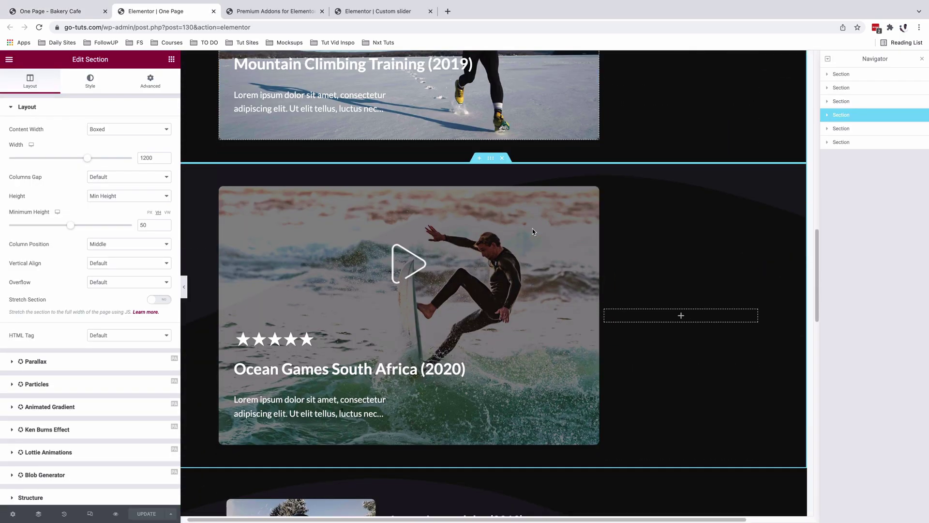
Open the Ocean Games section's context menu to view its options.
{"action": "right_click", "coordinate": [493, 164]}
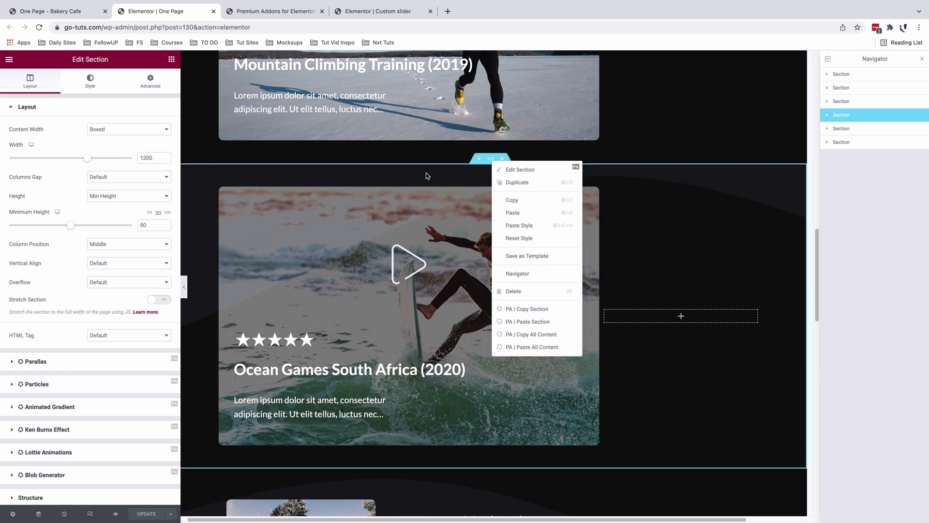
{"action": "scroll", "coordinate": [462, 243], "scroll_direction": "up", "scroll_amount": 3}
{"action": "scroll", "coordinate": [425, 177], "scroll_direction": "down", "scroll_amount": 4}
{"action": "scroll", "coordinate": [425, 175], "scroll_direction": "down", "scroll_amount": 2}
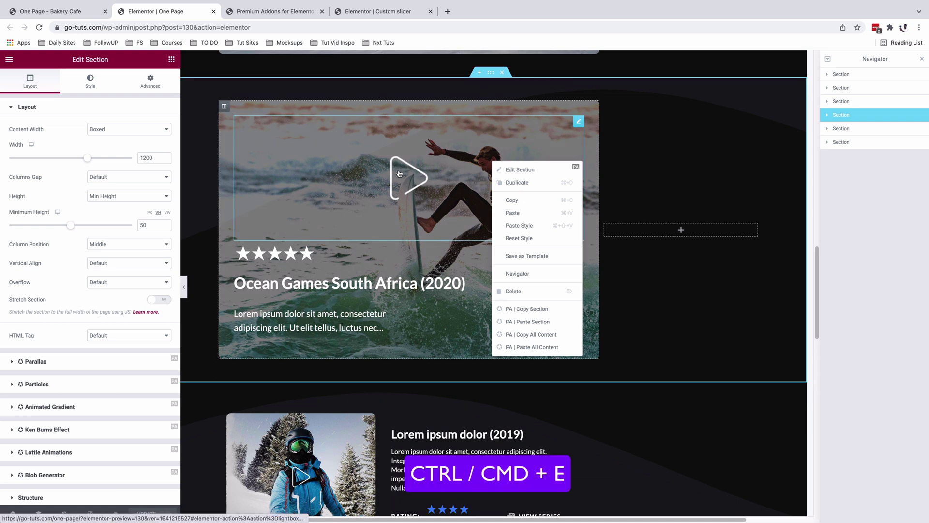
Open Saved Templates through the Finder search 'tempa', then go back to the Custom slider tab.
{"action": "key", "text": "super+e"}
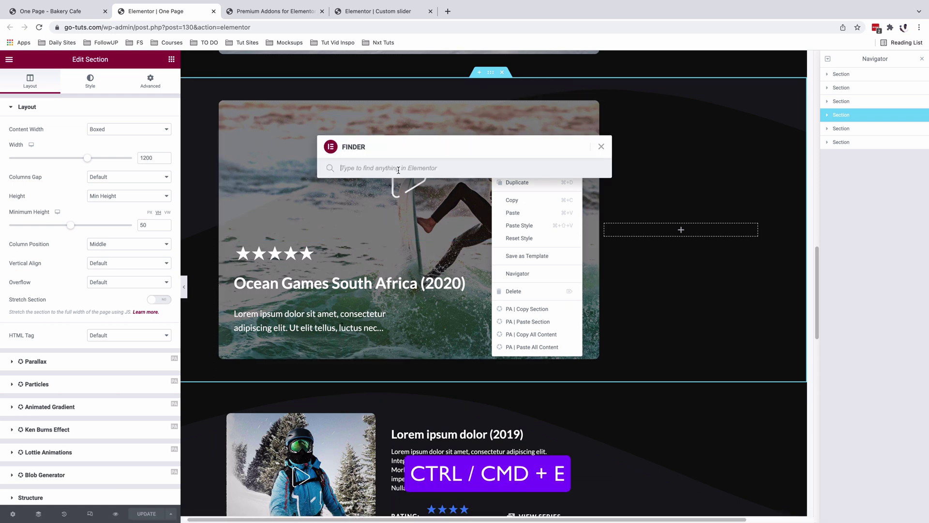
{"action": "type", "text": "tempate"}
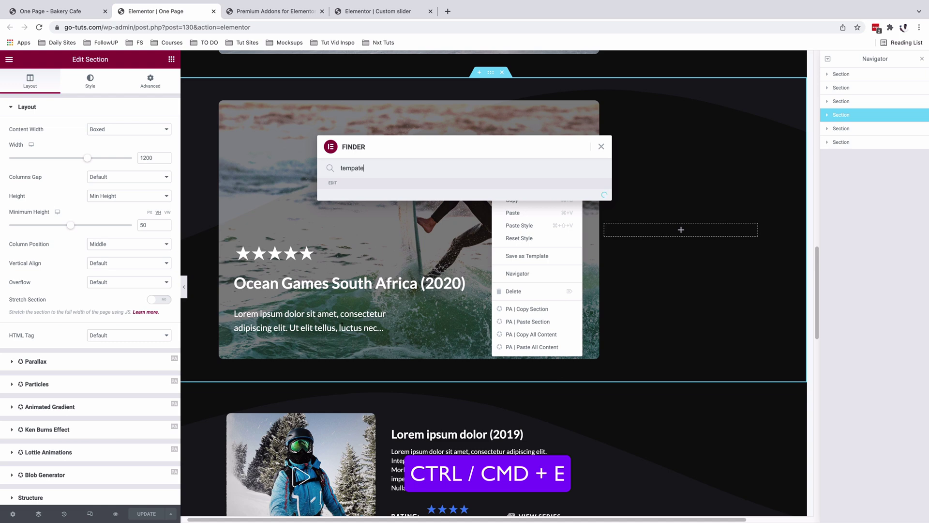
{"action": "key", "text": "Return"}
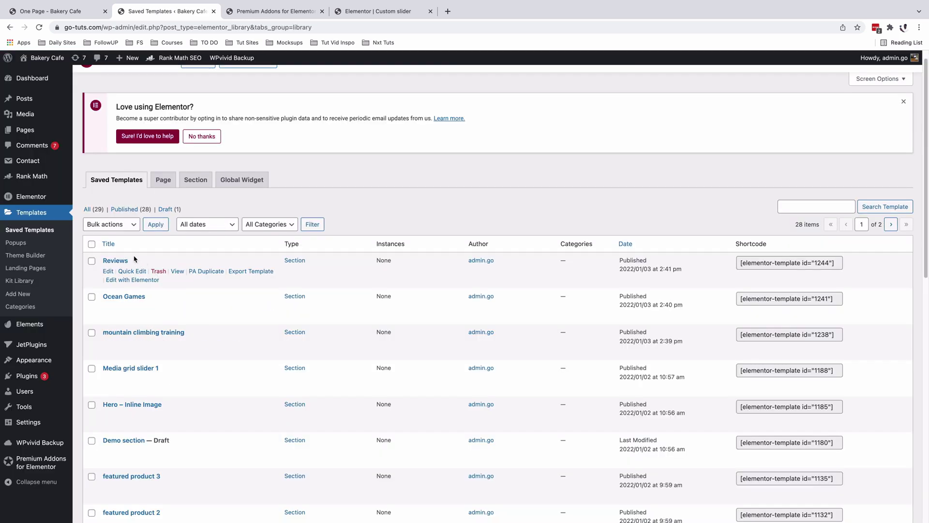
{"action": "left_click", "coordinate": [280, 12]}
Set the carousel's Content Type to Repeater with mountain climbing training as the first slide.
{"action": "left_click", "coordinate": [349, 13]}
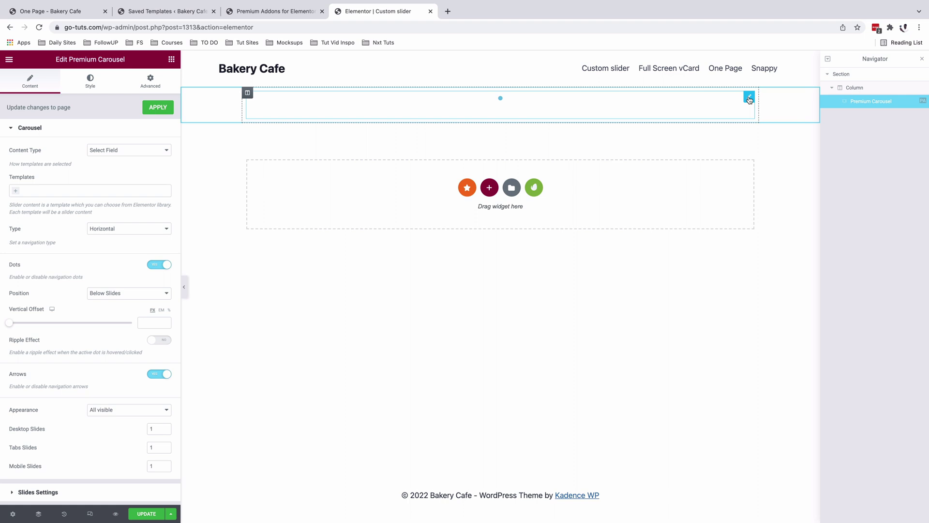
{"action": "left_click", "coordinate": [122, 153]}
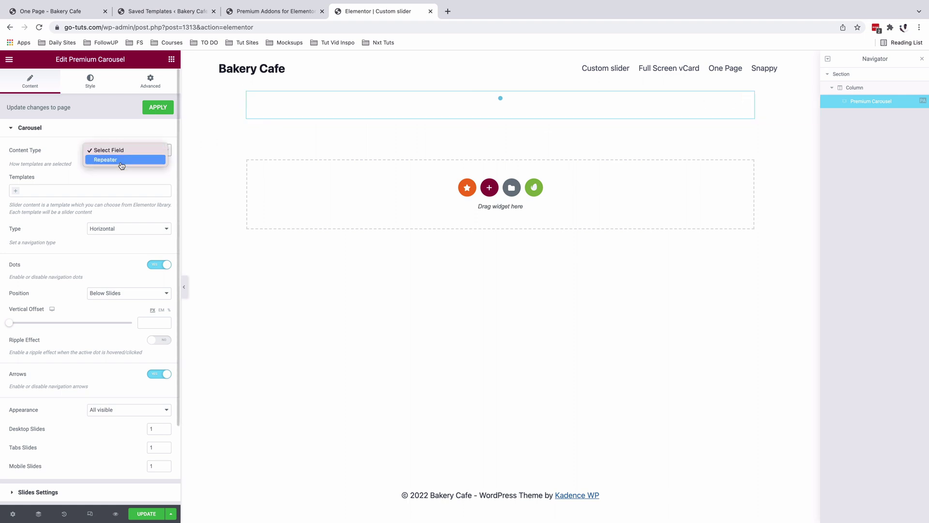
{"action": "left_click", "coordinate": [122, 160]}
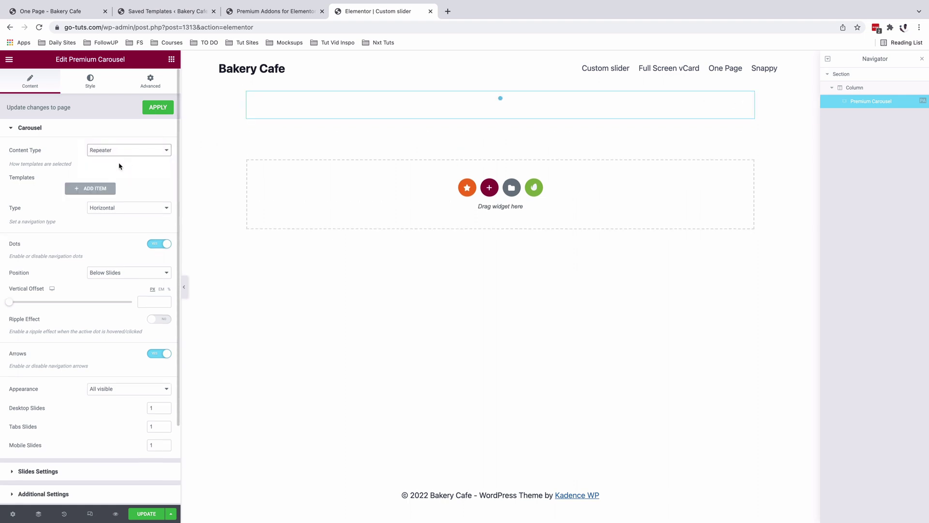
{"action": "left_click", "coordinate": [84, 191]}
{"action": "left_click", "coordinate": [73, 227]}
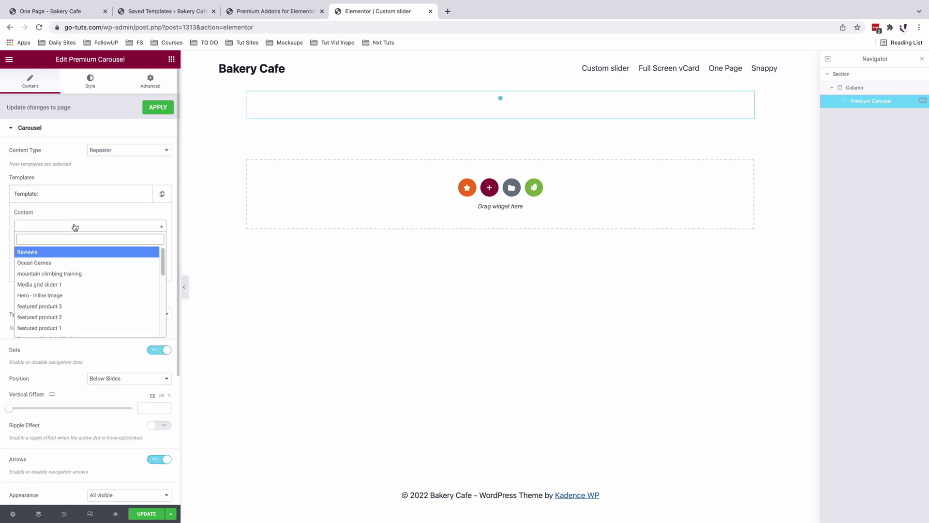
{"action": "left_click", "coordinate": [72, 274]}
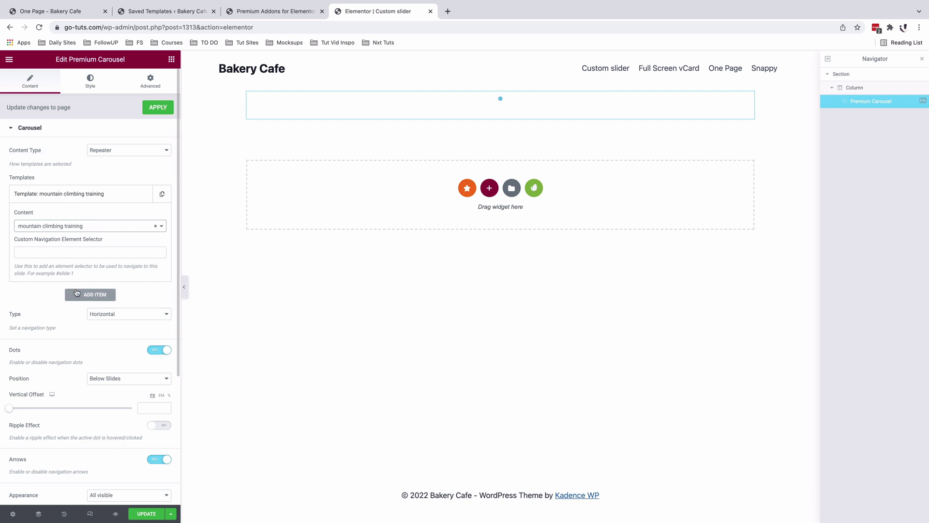
Add Ocean Games and Reviews templates as the second and third carousel slides.
{"action": "left_click", "coordinate": [79, 294]}
{"action": "left_click", "coordinate": [74, 248]}
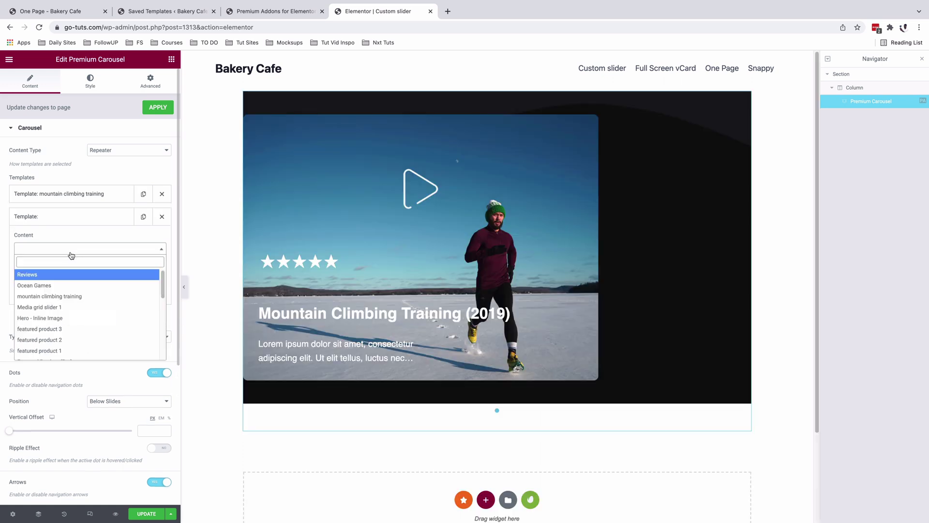
{"action": "left_click", "coordinate": [67, 287]}
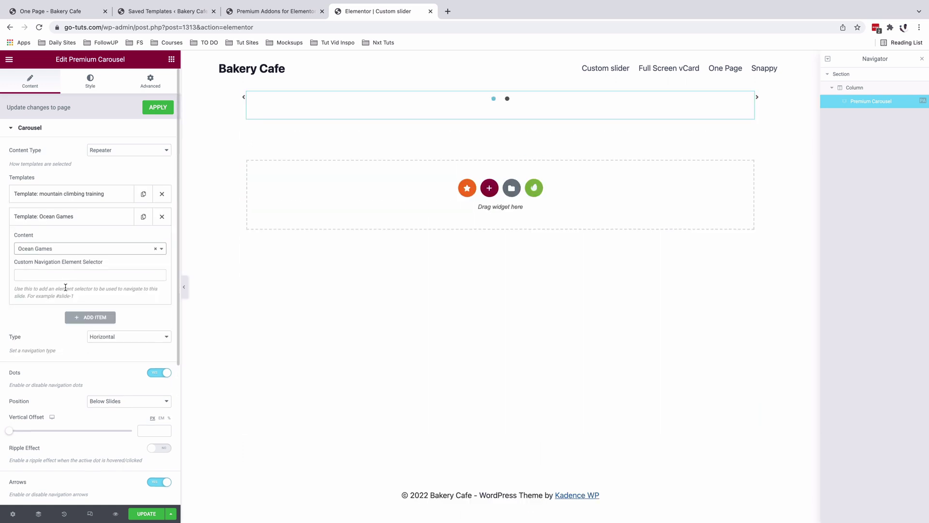
{"action": "left_click", "coordinate": [76, 315]}
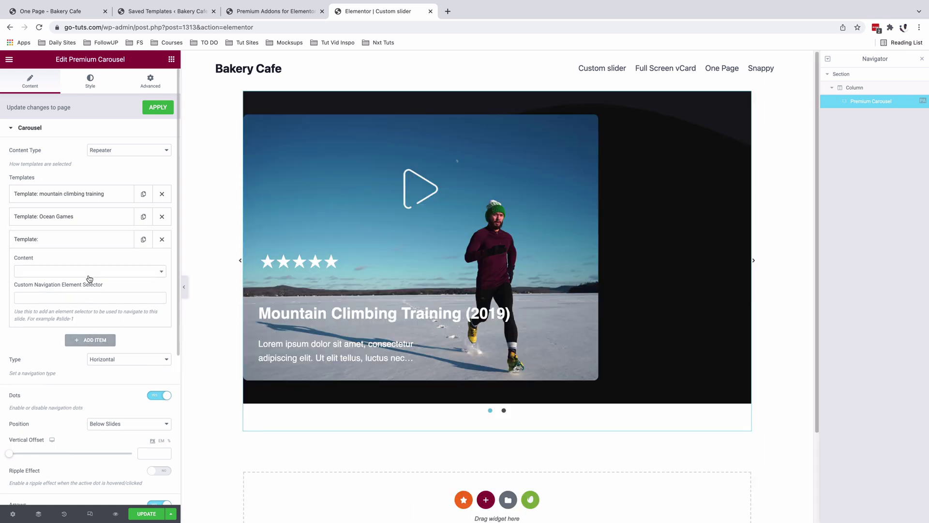
{"action": "left_click", "coordinate": [89, 272]}
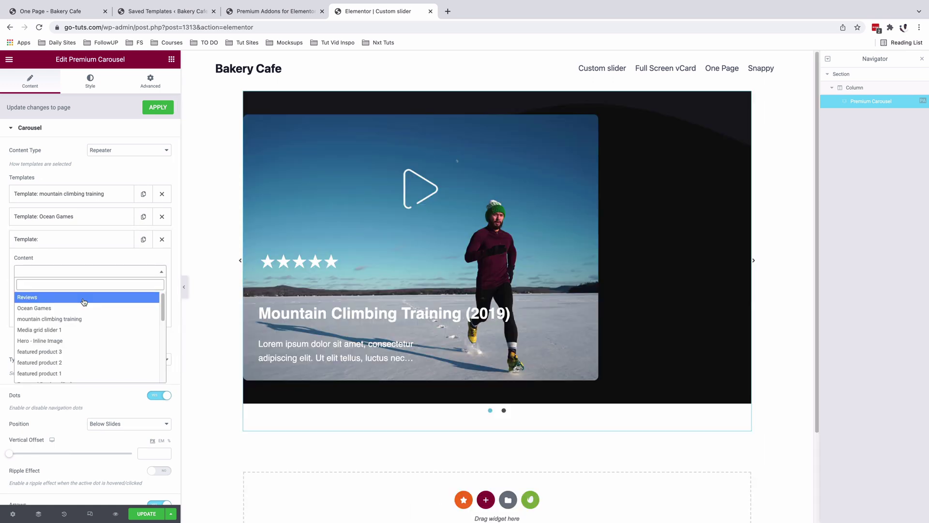
{"action": "left_click", "coordinate": [83, 297]}
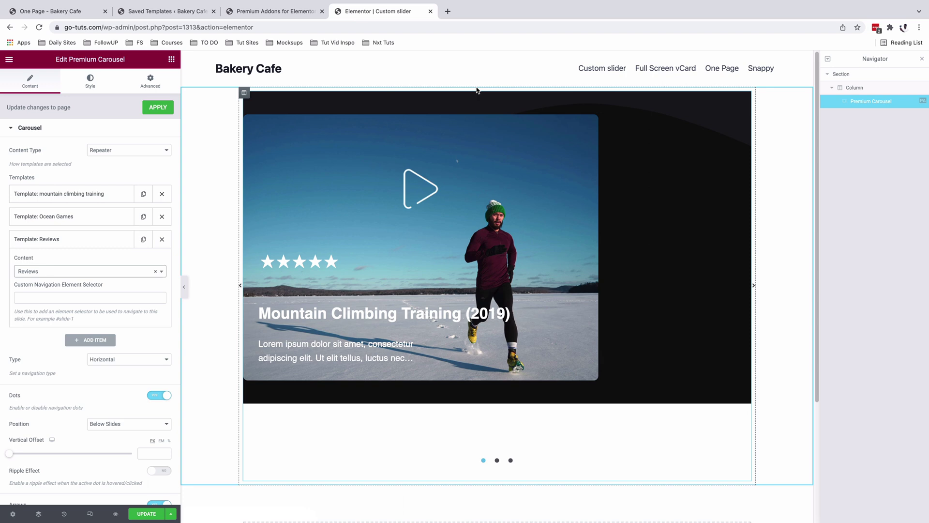
Set the carousel's section to Full Width content with No Gap between columns.
{"action": "left_click", "coordinate": [842, 74]}
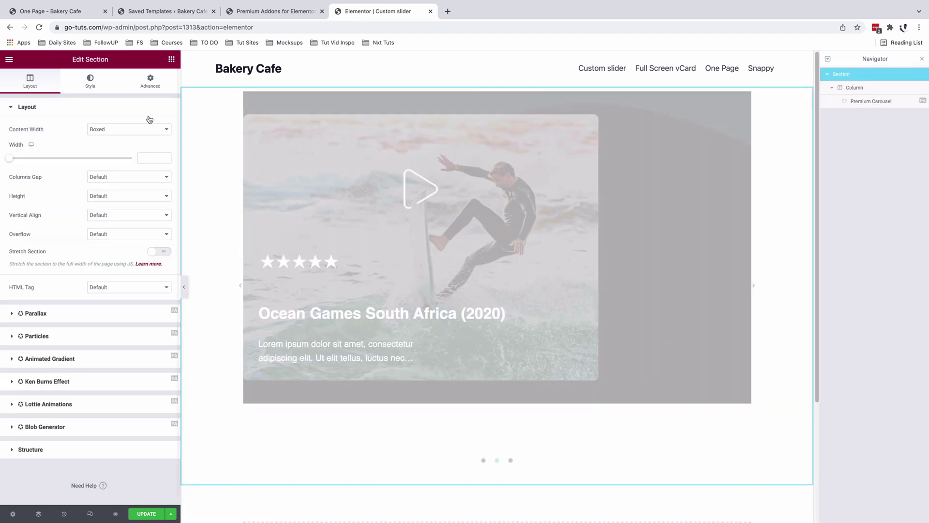
{"action": "left_click", "coordinate": [131, 131]}
{"action": "left_click", "coordinate": [126, 139]}
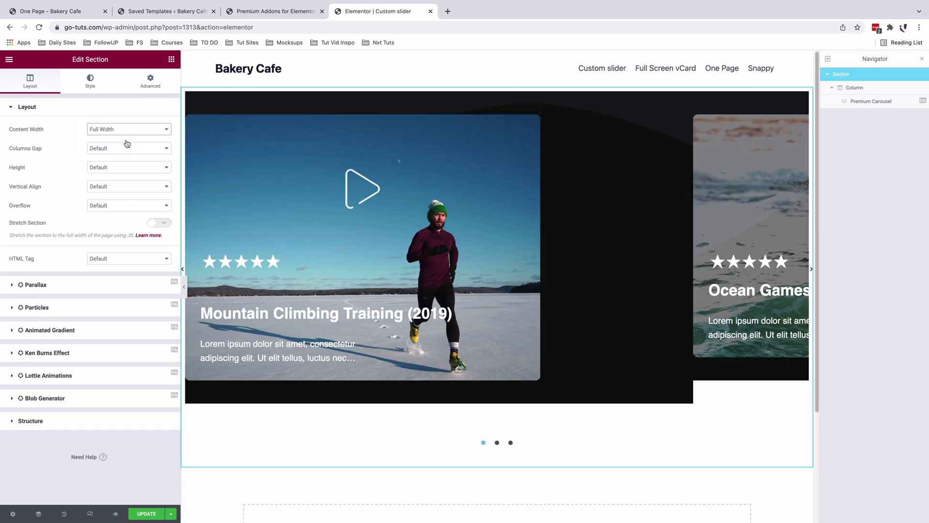
{"action": "left_click", "coordinate": [127, 146]}
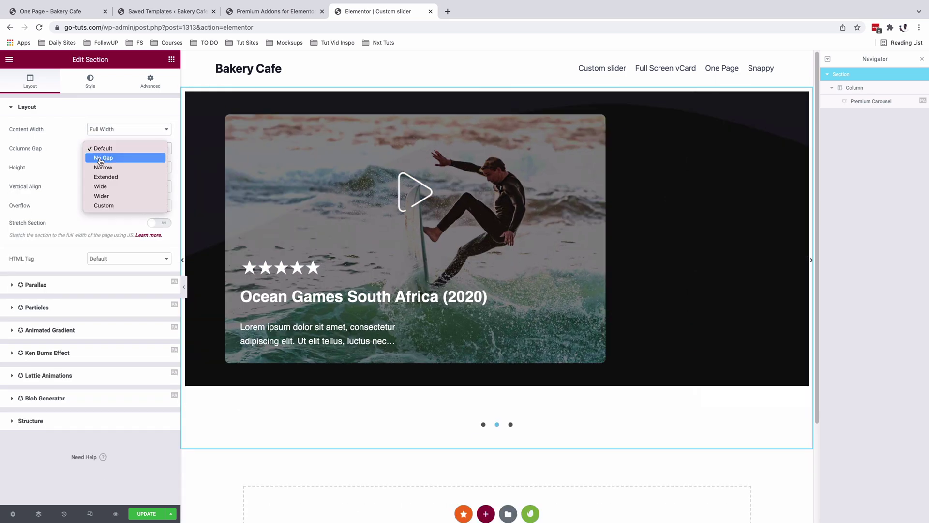
{"action": "left_click", "coordinate": [100, 161]}
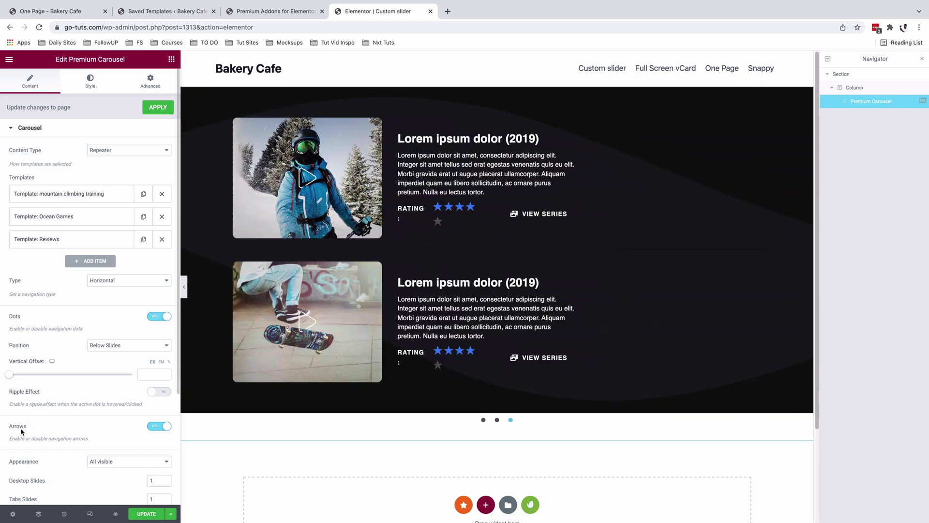
Disable the carousel's Arrows, Dots, Infinite Loop and Autoplay Slides.
{"action": "left_click", "coordinate": [155, 428]}
{"action": "left_click", "coordinate": [155, 320]}
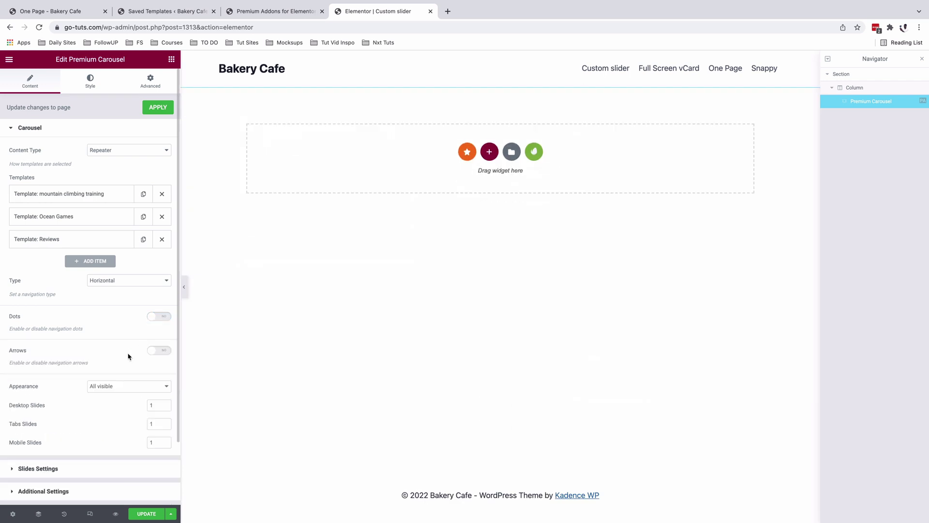
{"action": "scroll", "coordinate": [129, 351], "scroll_direction": "down", "scroll_amount": 1}
{"action": "left_click", "coordinate": [39, 421]}
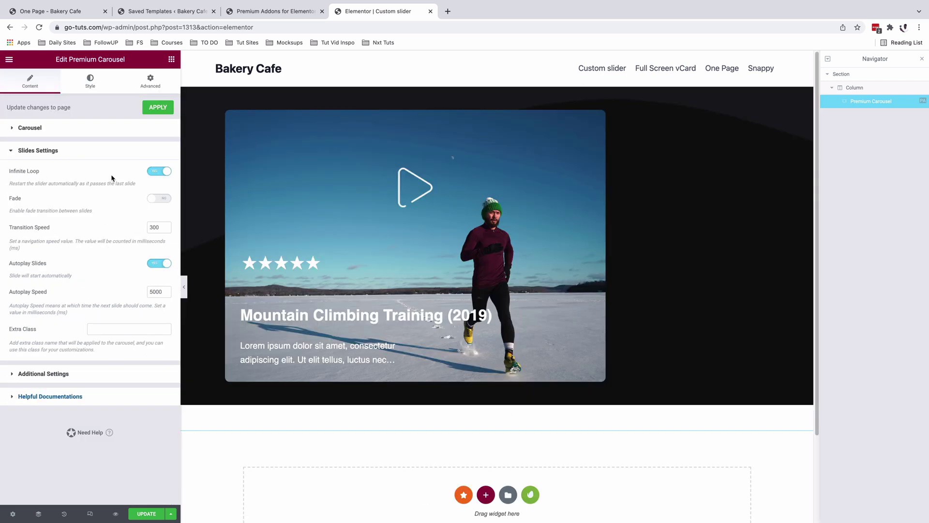
{"action": "left_click", "coordinate": [153, 173]}
{"action": "left_click", "coordinate": [153, 266]}
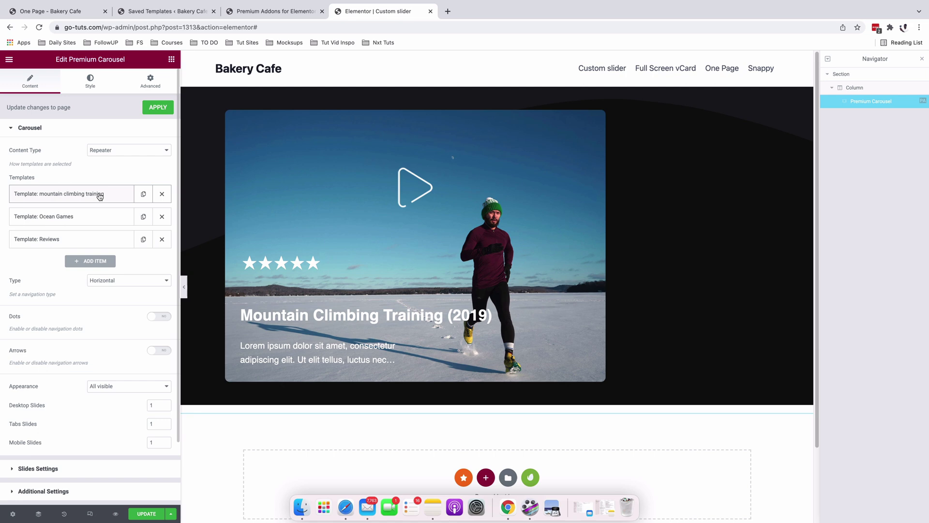
Enter #slider-1 as the mountain climbing training slide's custom navigation selector.
{"action": "left_click", "coordinate": [99, 195]}
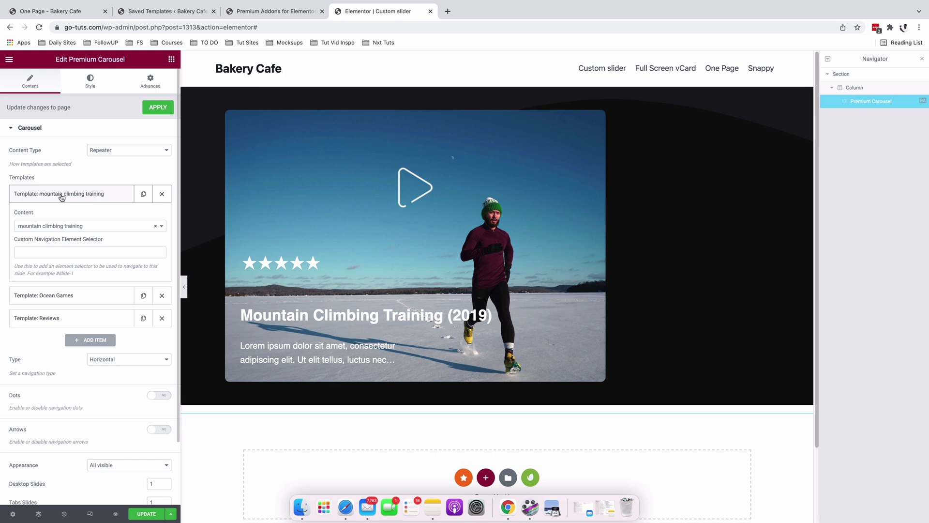
{"action": "left_click", "coordinate": [40, 249]}
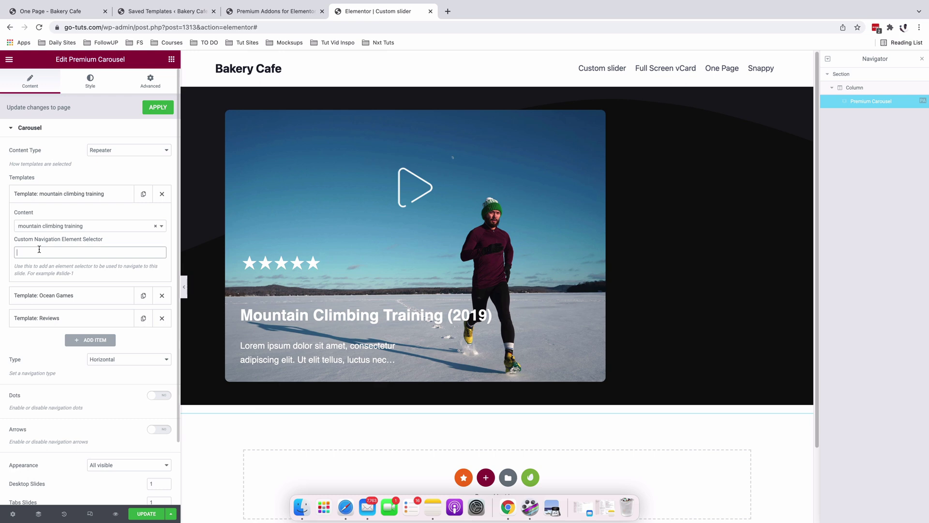
{"action": "type", "text": "#"}
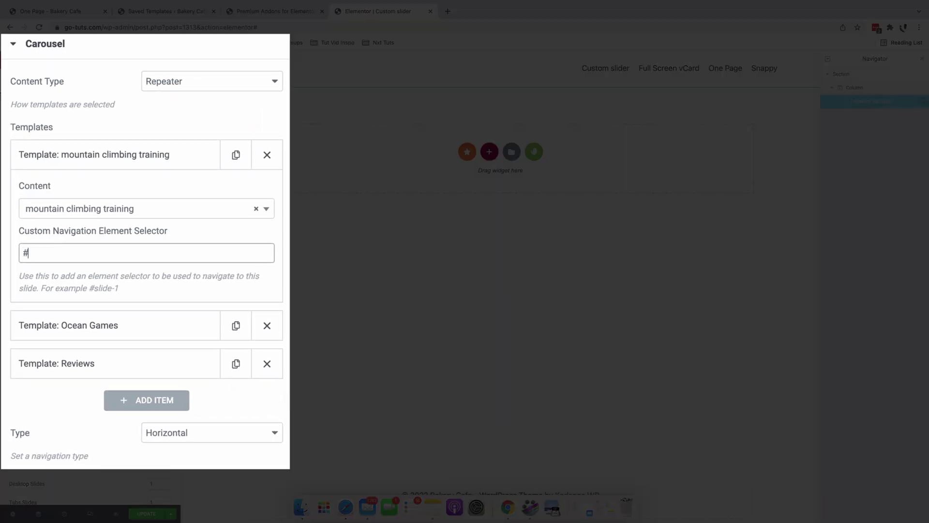
{"action": "type", "text": "slider-1"}
{"action": "key", "text": "super+a"}
{"action": "key", "text": "super+c"}
{"action": "left_click", "coordinate": [67, 154]}
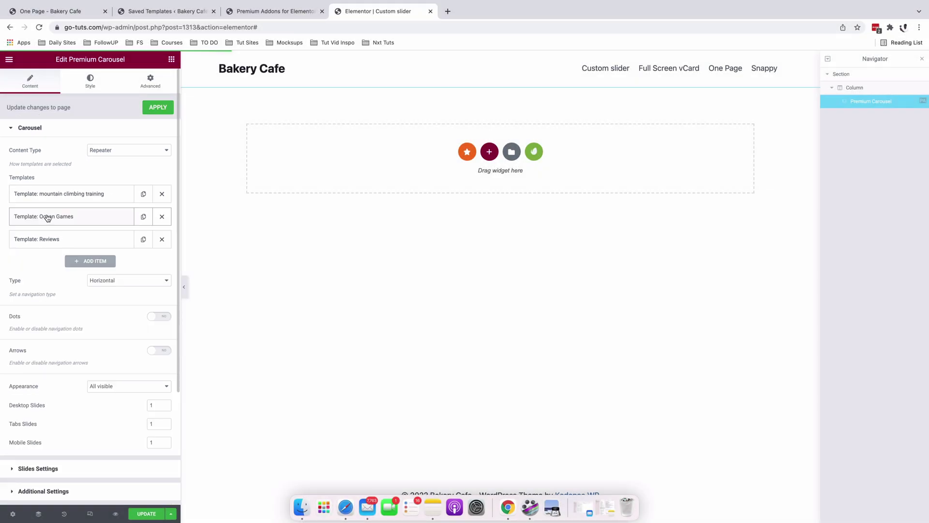
Give the Ocean Games slide #slider-2 and the Reviews slide #slider-3 as navigation selectors.
{"action": "left_click", "coordinate": [47, 218]}
{"action": "left_click", "coordinate": [30, 274]}
{"action": "key", "text": "super+v"}
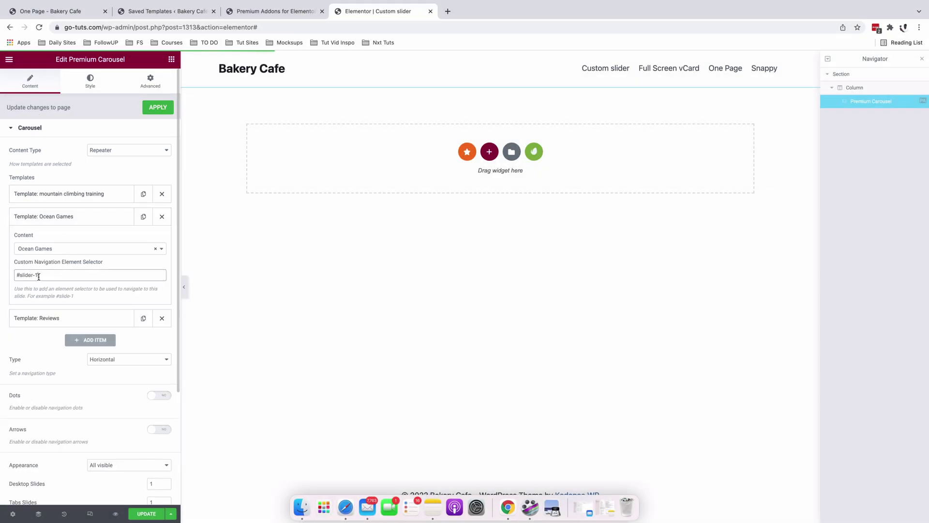
{"action": "type", "text": "2"}
{"action": "left_click", "coordinate": [39, 216]}
{"action": "left_click", "coordinate": [39, 240]}
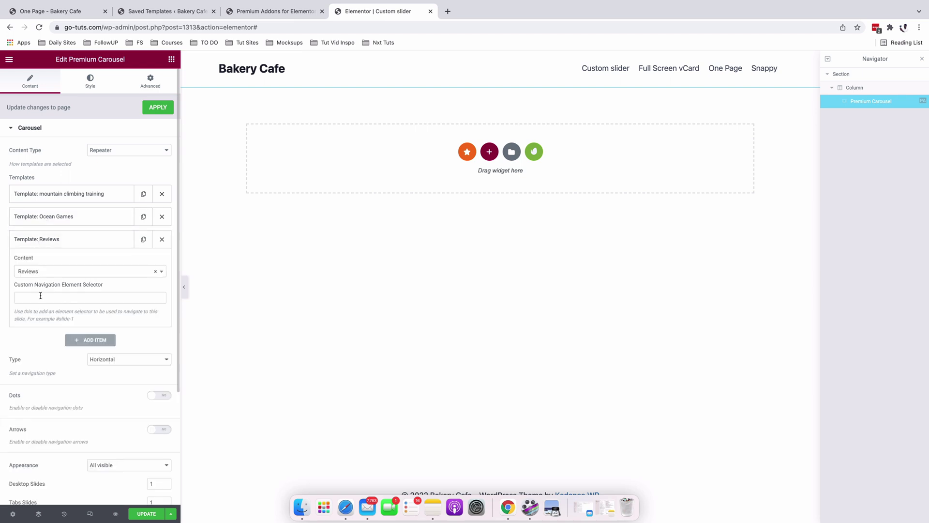
{"action": "left_click", "coordinate": [40, 296]}
{"action": "key", "text": "super+v"}
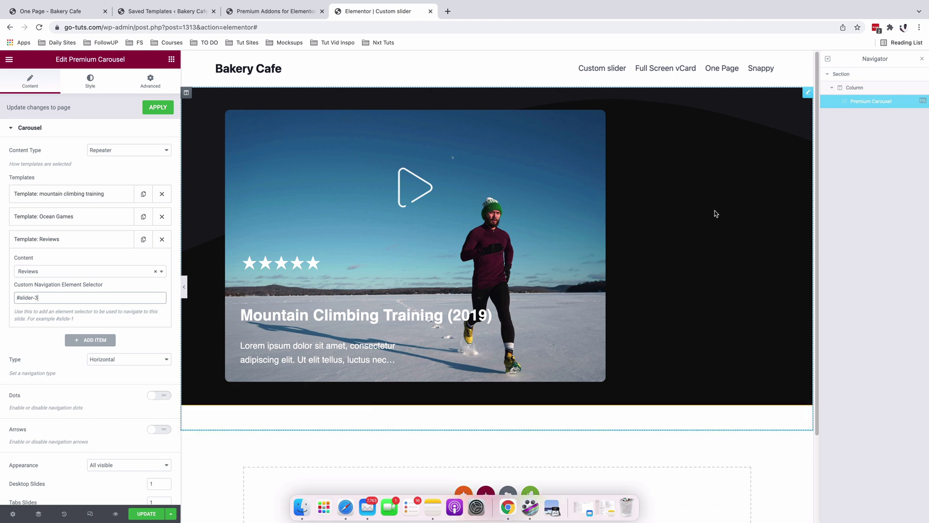
Add a three-column section below the carousel.
{"action": "scroll", "coordinate": [717, 217], "scroll_direction": "down", "scroll_amount": 1}
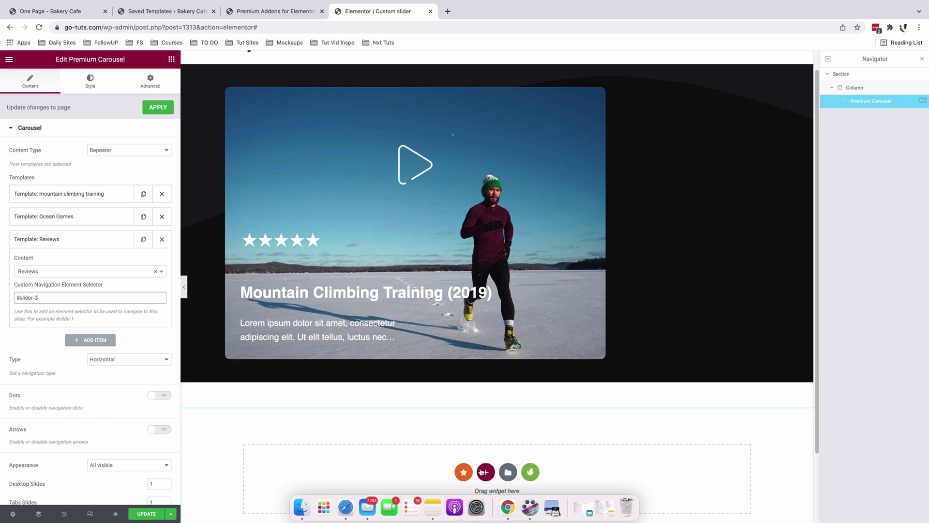
{"action": "left_click", "coordinate": [486, 471]}
{"action": "scroll", "coordinate": [377, 435], "scroll_direction": "down", "scroll_amount": 2}
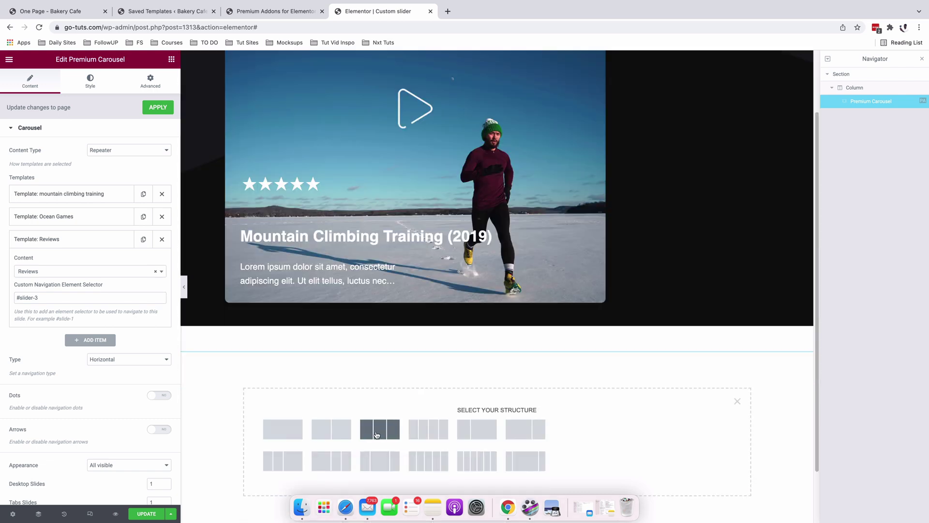
{"action": "left_click", "coordinate": [373, 431]}
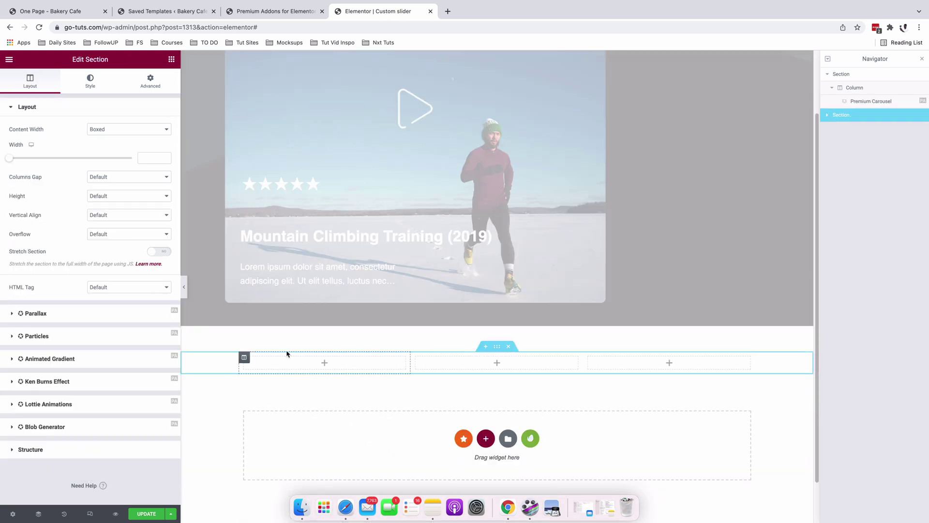
Place a Button in the first column and label it 'Mountain Training'.
{"action": "left_click", "coordinate": [171, 59]}
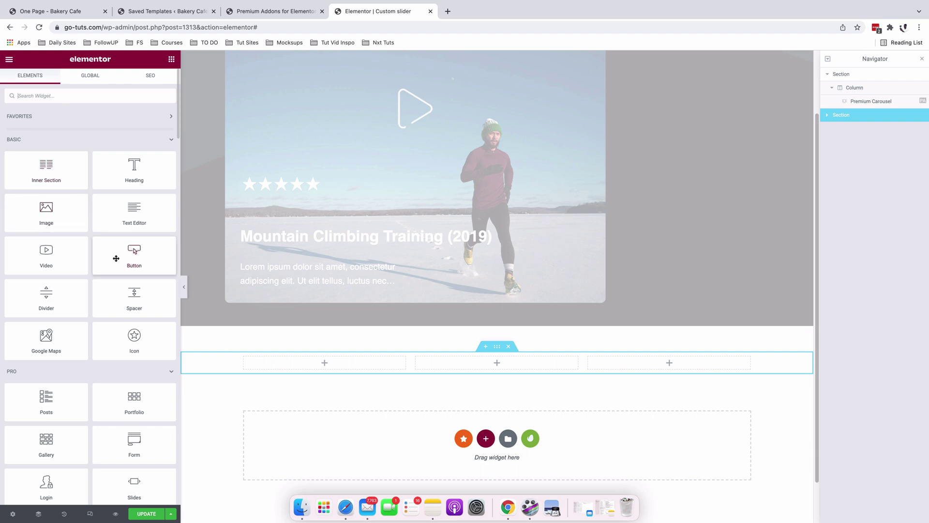
{"action": "left_click_drag", "start_coordinate": [135, 254], "coordinate": [324, 363]}
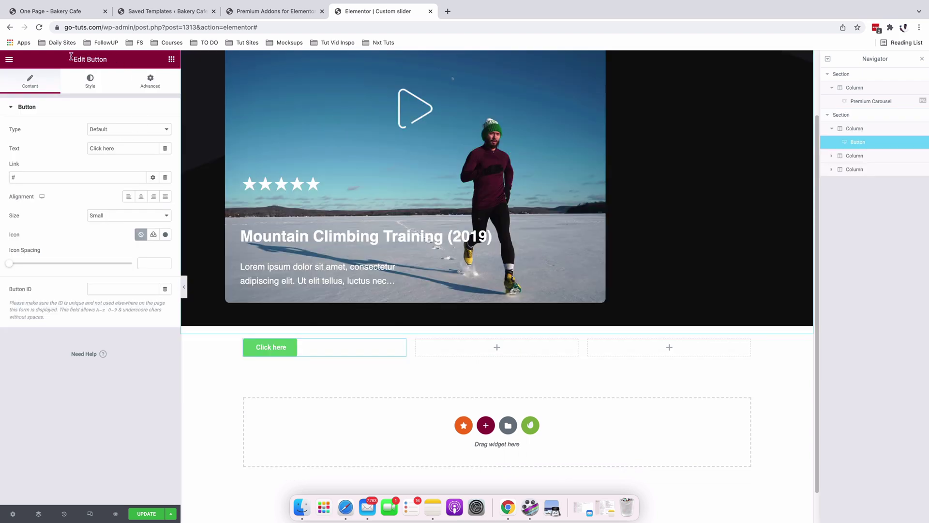
{"action": "left_click", "coordinate": [57, 11]}
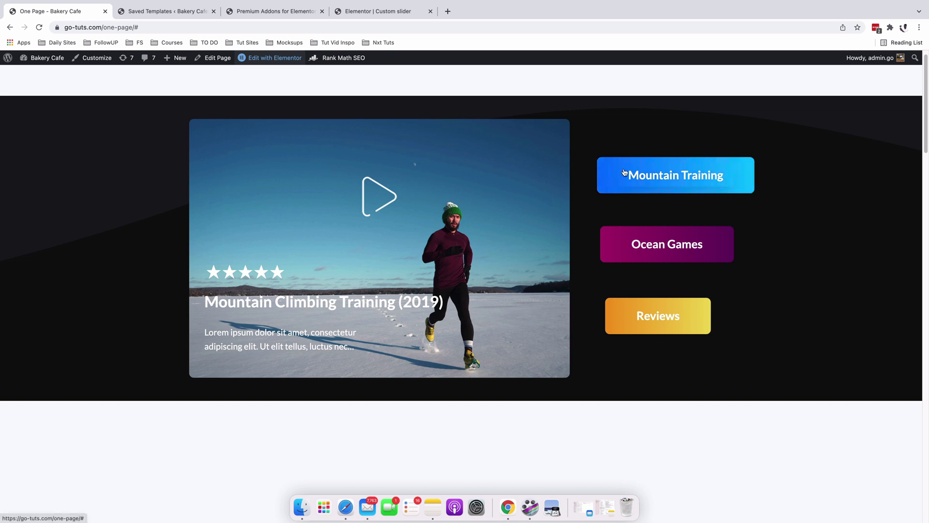
{"action": "left_click", "coordinate": [379, 11]}
{"action": "type", "text": "M"}
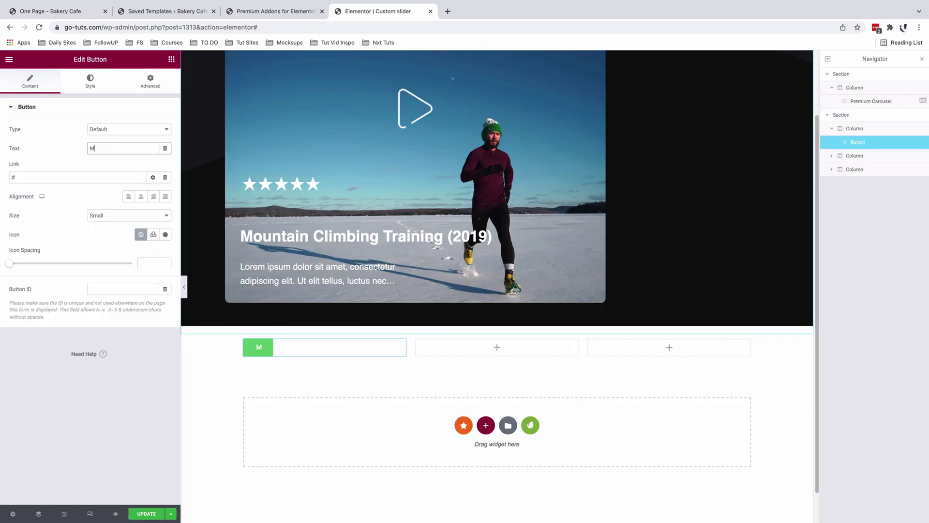
{"action": "type", "text": "ountain "}
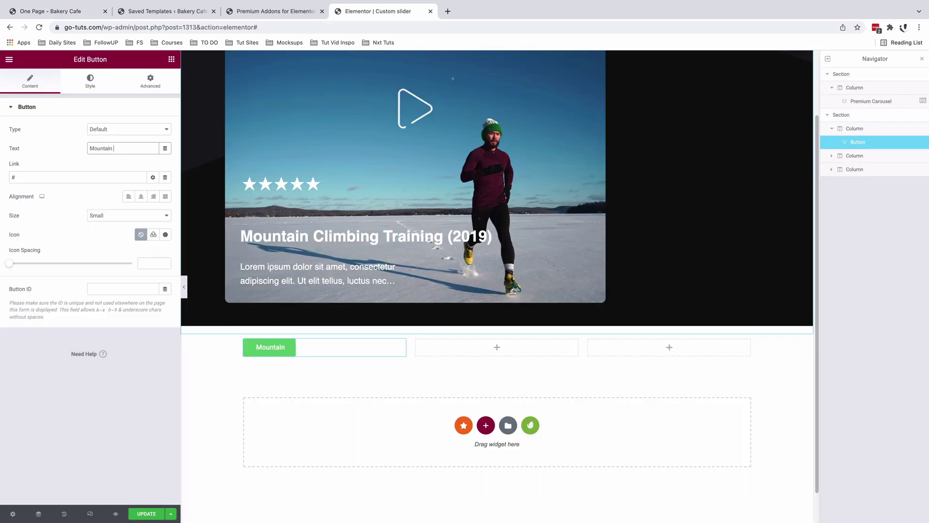
{"action": "type", "text": "Training"}
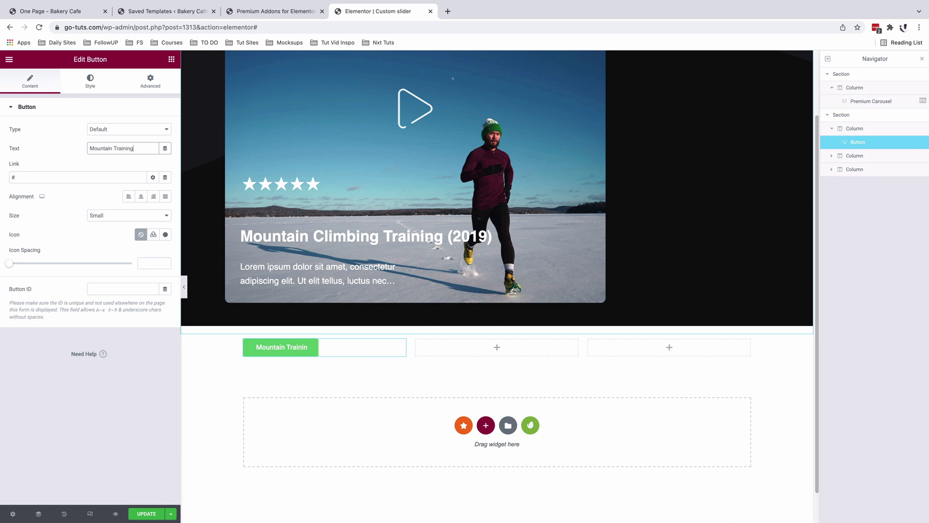
Copy #slider-1 from the carousel's selector and set the Mountain Training button's CSS ID to slider-1.
{"action": "left_click", "coordinate": [152, 83]}
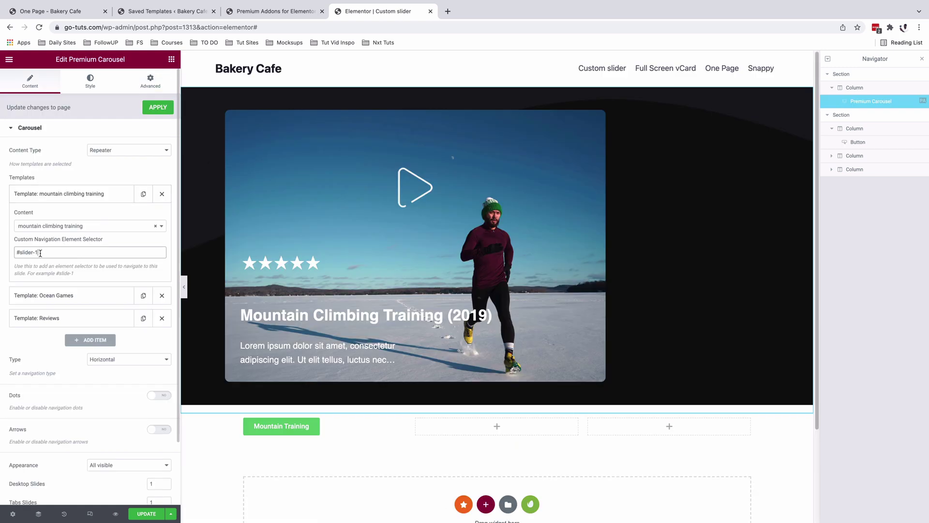
{"action": "left_click_drag", "start_coordinate": [41, 253], "coordinate": [14, 251]}
{"action": "key", "text": "ctrl+c"}
{"action": "left_click", "coordinate": [246, 12]}
{"action": "left_click", "coordinate": [164, 11]}
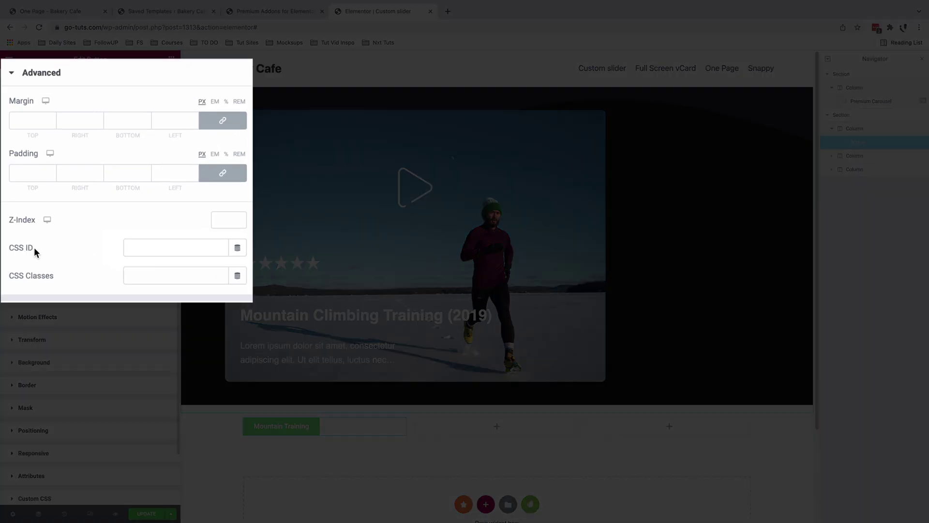
{"action": "left_click", "coordinate": [137, 248]}
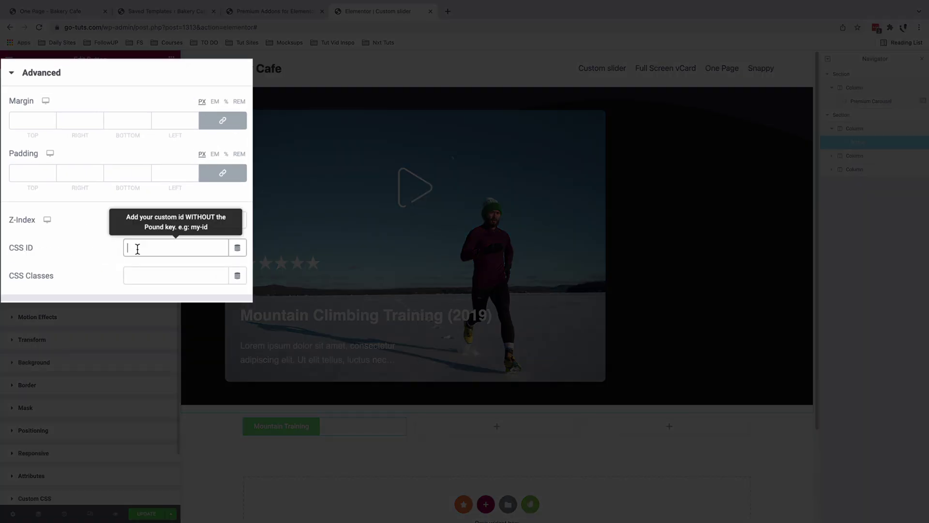
{"action": "key", "text": "ctrl+v"}
{"action": "left_click_drag", "start_coordinate": [134, 250], "coordinate": [121, 250]}
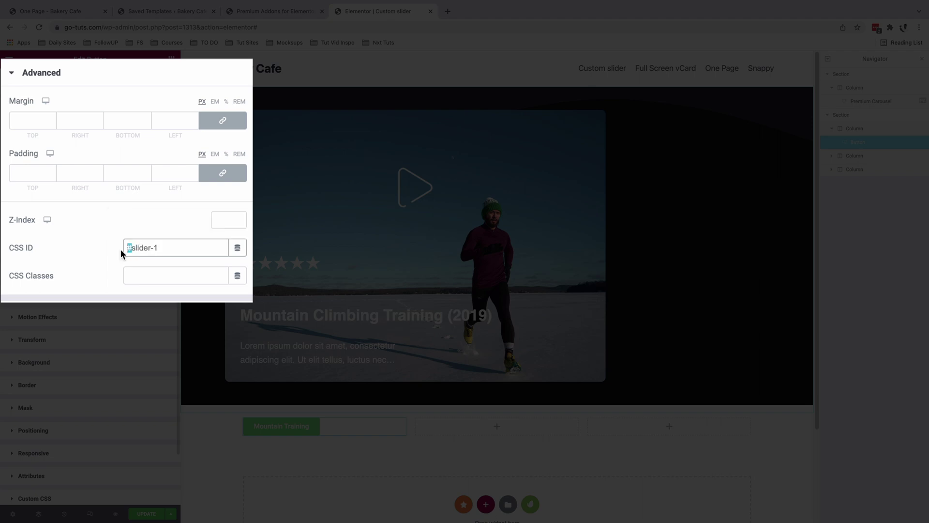
{"action": "key", "text": "BackSpace"}
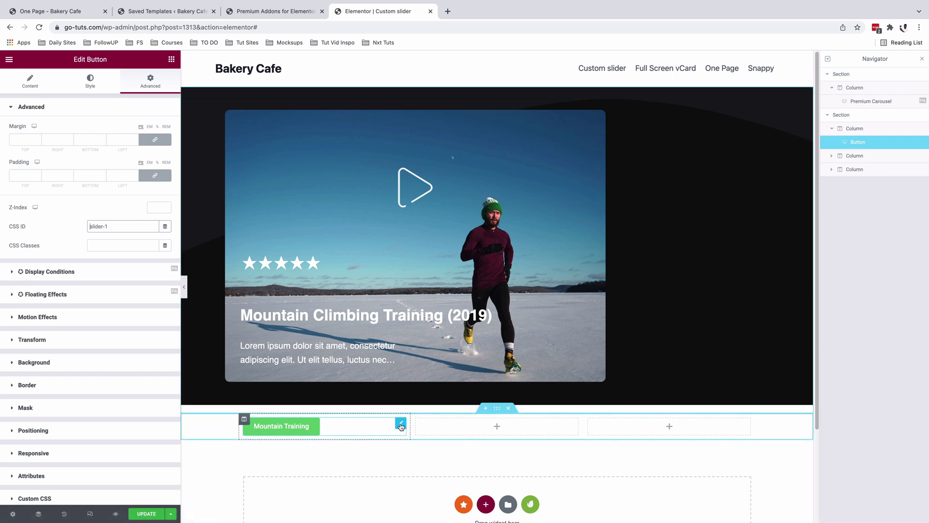
Set the Mountain Training button's typography to Lato, 1.5 em, weight 600.
{"action": "left_click", "coordinate": [30, 82]}
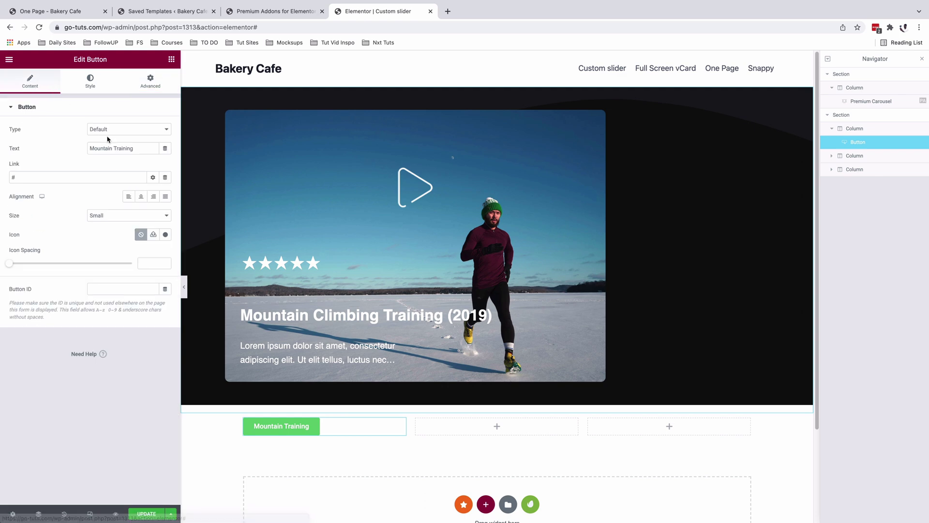
{"action": "left_click", "coordinate": [92, 87]}
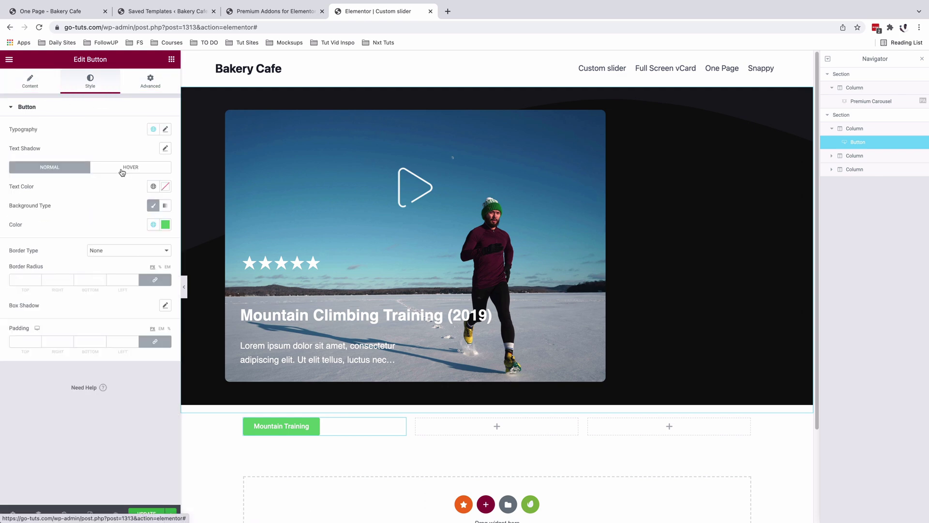
{"action": "left_click", "coordinate": [165, 129]}
{"action": "left_click", "coordinate": [145, 172]}
{"action": "type", "text": "lato"}
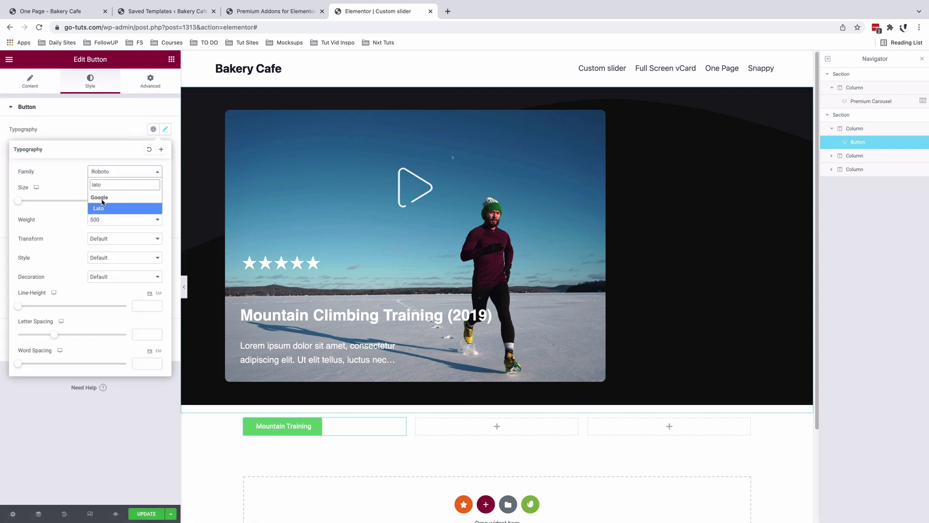
{"action": "left_click", "coordinate": [104, 207]}
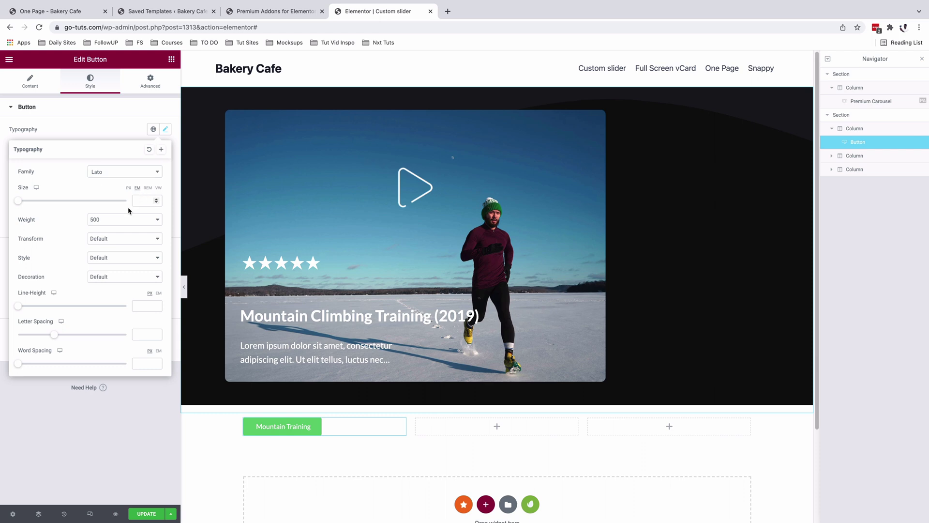
{"action": "left_click", "coordinate": [137, 201]}
{"action": "left_click_drag", "start_coordinate": [18, 203], "coordinate": [33, 200]}
{"action": "left_click", "coordinate": [107, 219]}
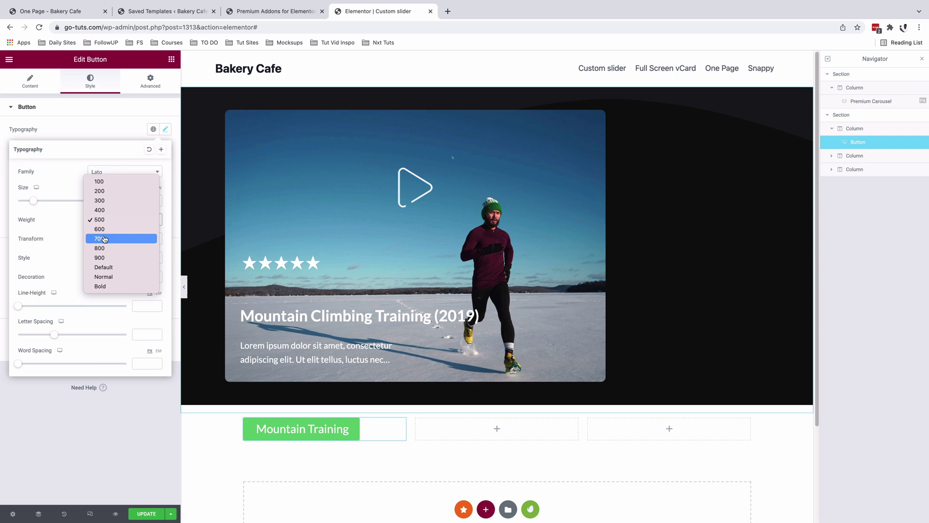
{"action": "left_click", "coordinate": [100, 229]}
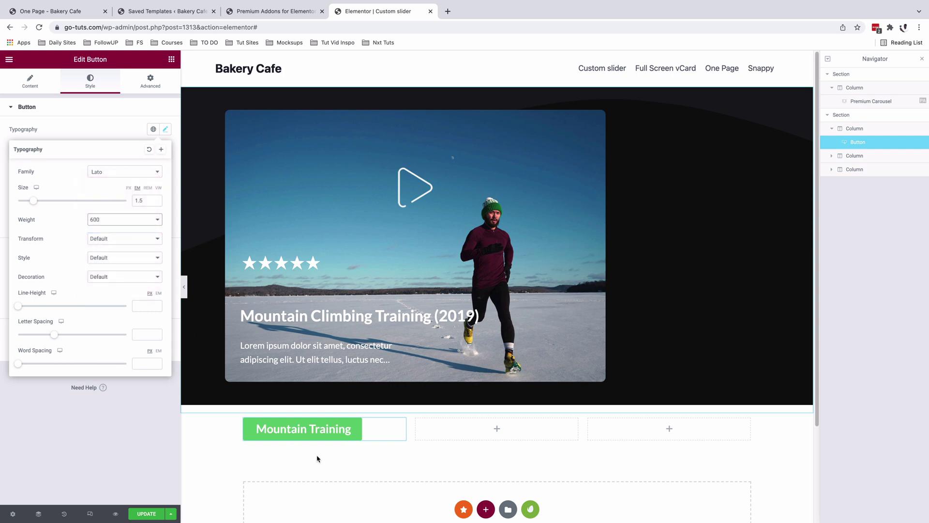
Duplicate the Mountain Training button twice so three buttons stack in the column.
{"action": "right_click", "coordinate": [399, 425]}
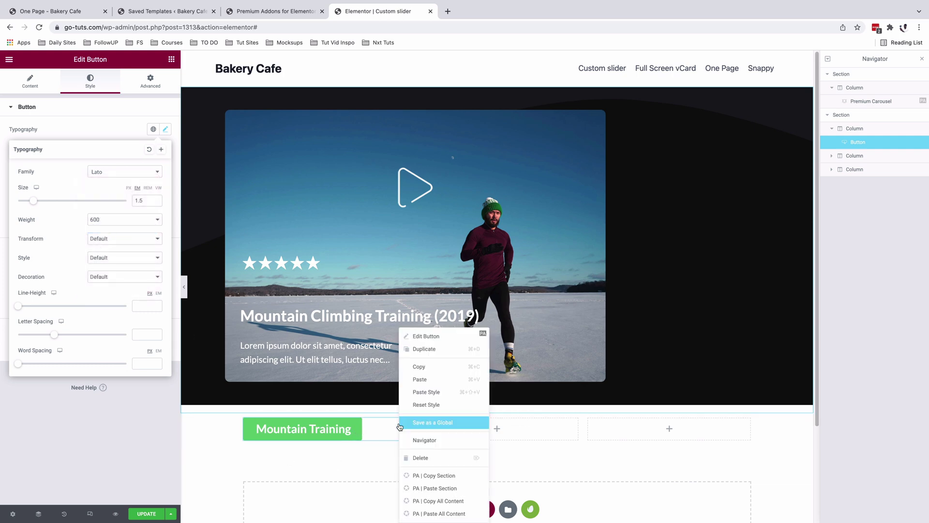
{"action": "left_click", "coordinate": [424, 349]}
{"action": "scroll", "coordinate": [376, 405], "scroll_direction": "down", "scroll_amount": 2}
{"action": "scroll", "coordinate": [376, 404], "scroll_direction": "down", "scroll_amount": 2}
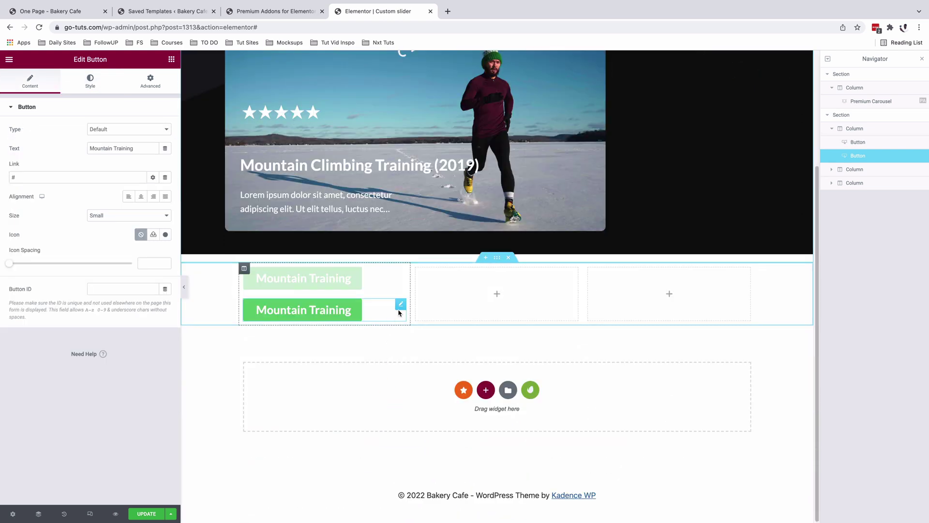
{"action": "key", "text": "super+d"}
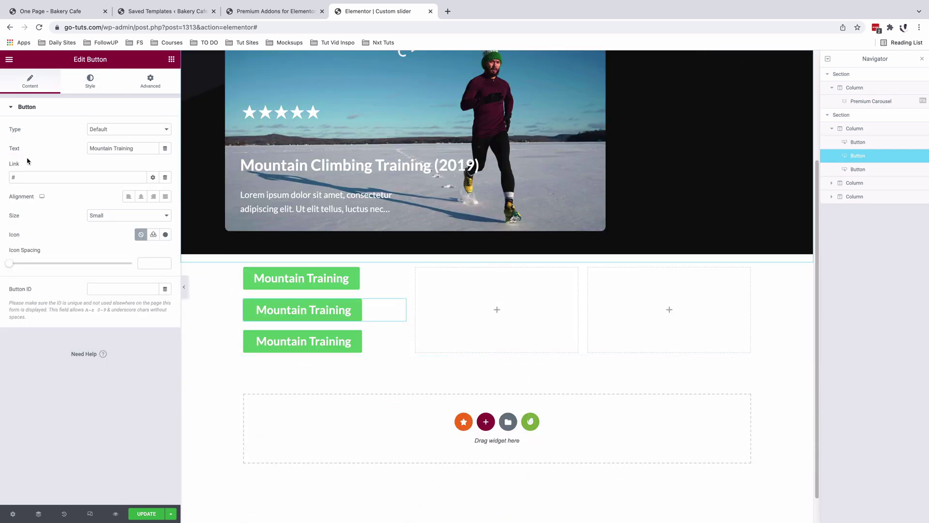
Relabel the second button 'Ocean Games' and give it the CSS ID slider-2.
{"action": "left_click_drag", "start_coordinate": [133, 149], "coordinate": [88, 149]}
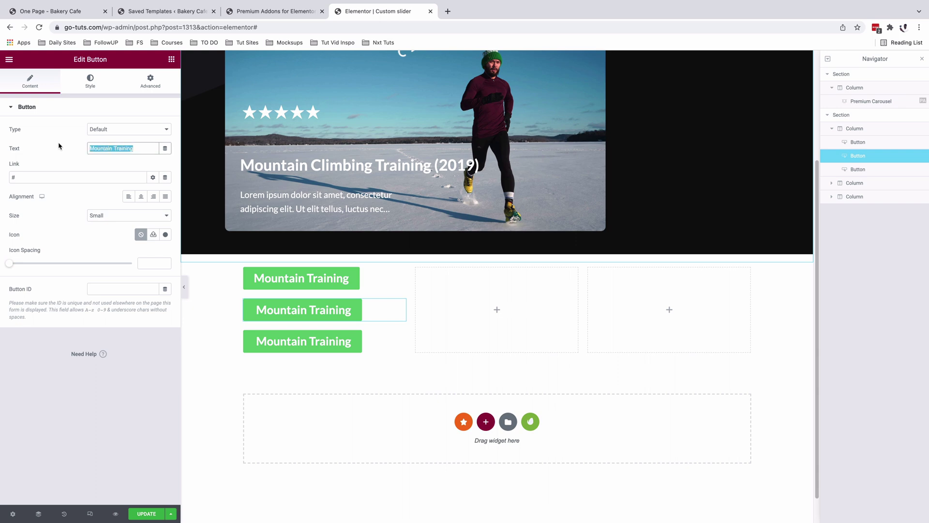
{"action": "type", "text": "Ocean Games"}
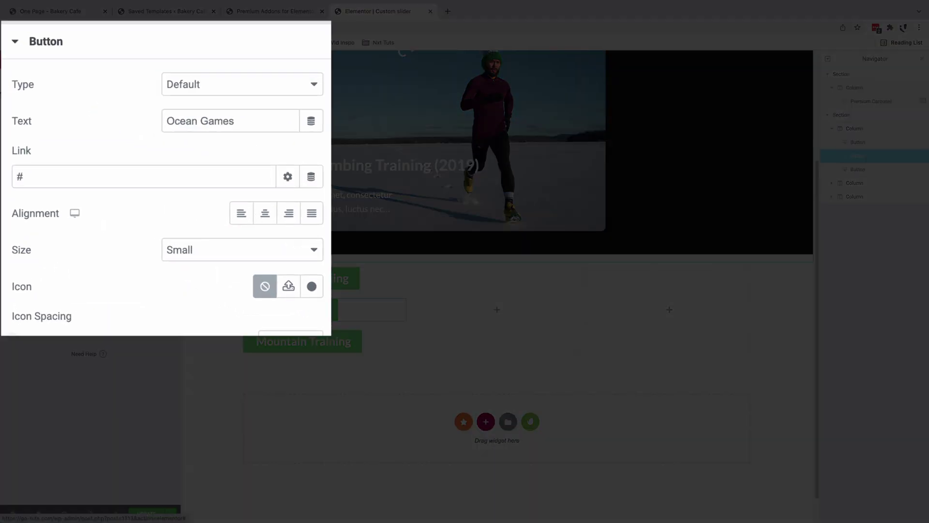
{"action": "left_click", "coordinate": [150, 80]}
{"action": "left_click", "coordinate": [178, 266]}
{"action": "key", "text": "super+v"}
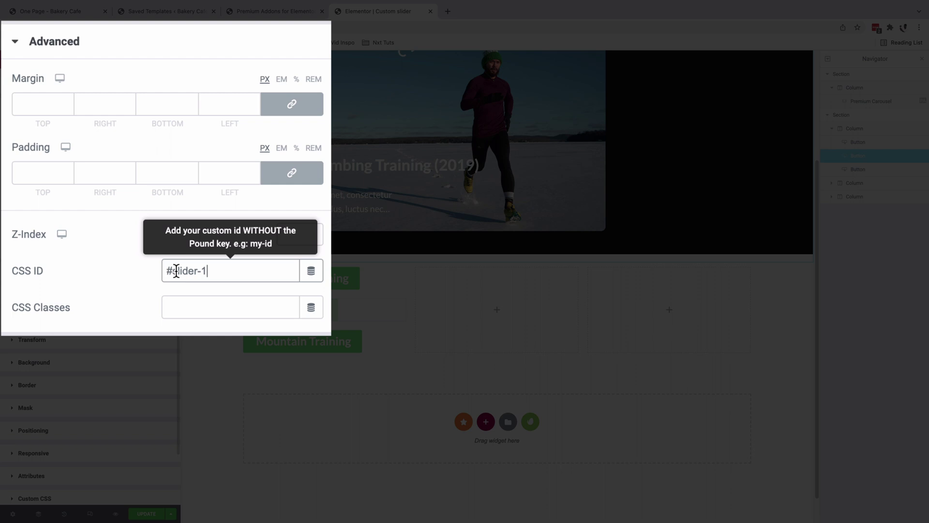
{"action": "key", "text": "BackSpace"}
{"action": "key", "text": "BackSpace"}
{"action": "left_click_drag", "start_coordinate": [173, 271], "coordinate": [151, 268]}
{"action": "key", "text": "BackSpace"}
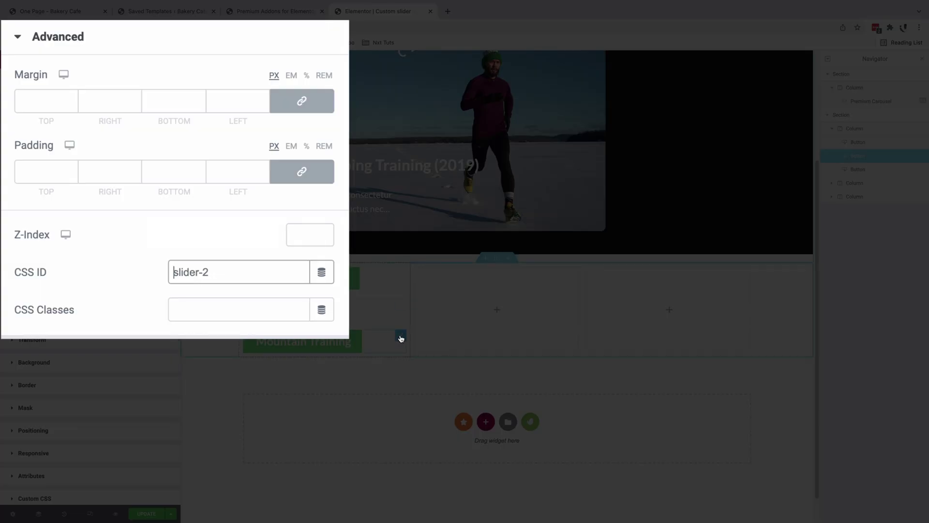
Relabel the third button 'Reviews' with CSS ID slider-3 and update the page.
{"action": "left_click", "coordinate": [401, 338]}
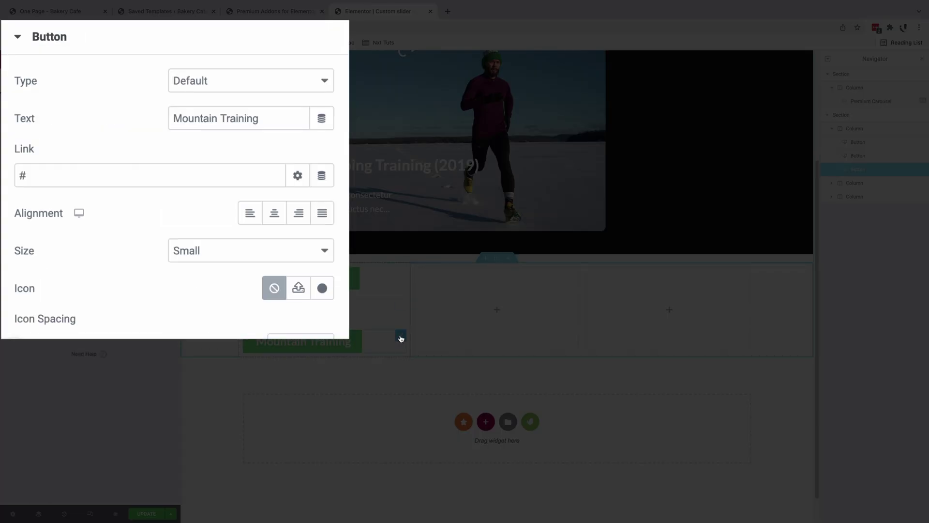
{"action": "triple_click", "coordinate": [213, 121]}
{"action": "type", "text": "Reviews"}
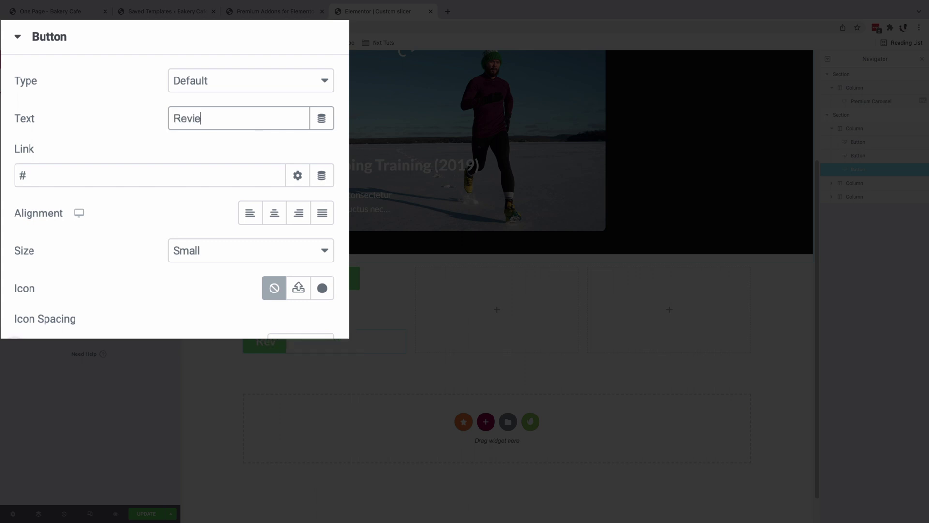
{"action": "left_click", "coordinate": [286, 55]}
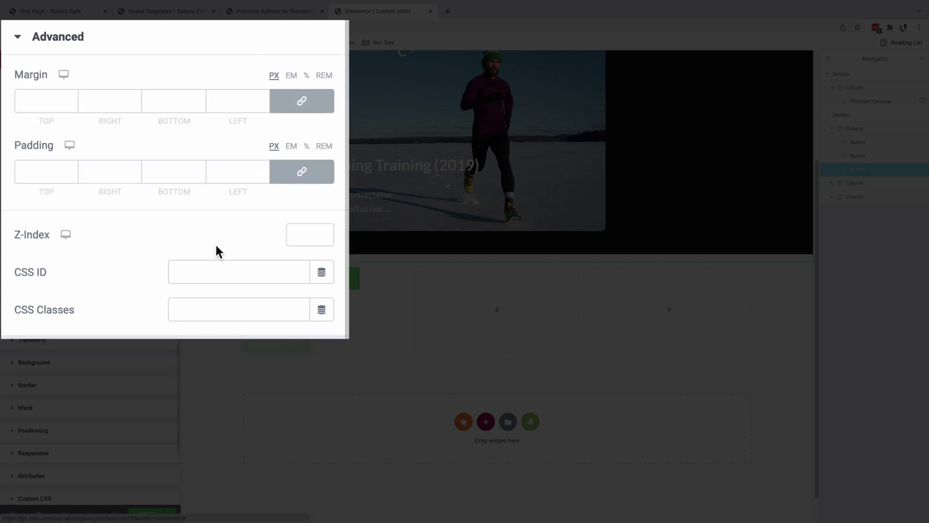
{"action": "left_click", "coordinate": [211, 271]}
{"action": "key", "text": "ctrl+v"}
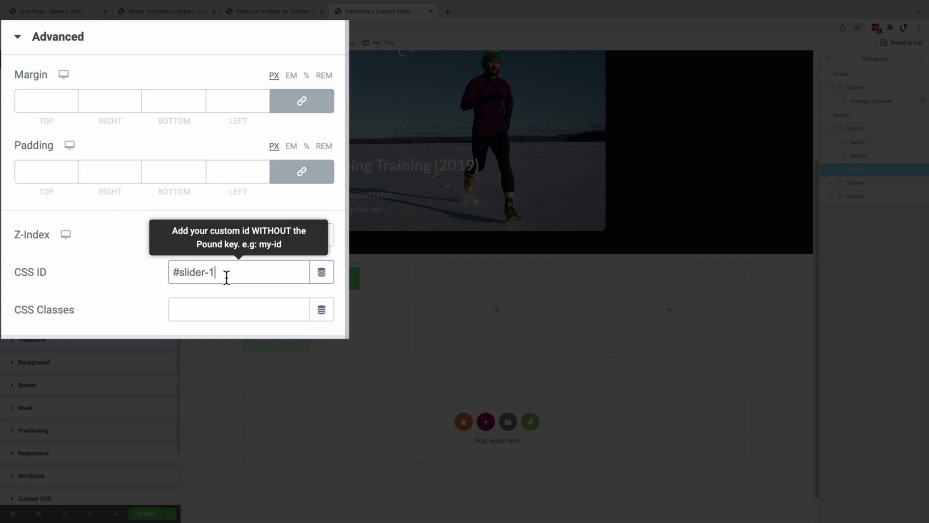
{"action": "key", "text": "BackSpace"}
{"action": "type", "text": "3"}
{"action": "left_click_drag", "start_coordinate": [179, 273], "coordinate": [162, 280]}
{"action": "key", "text": "BackSpace"}
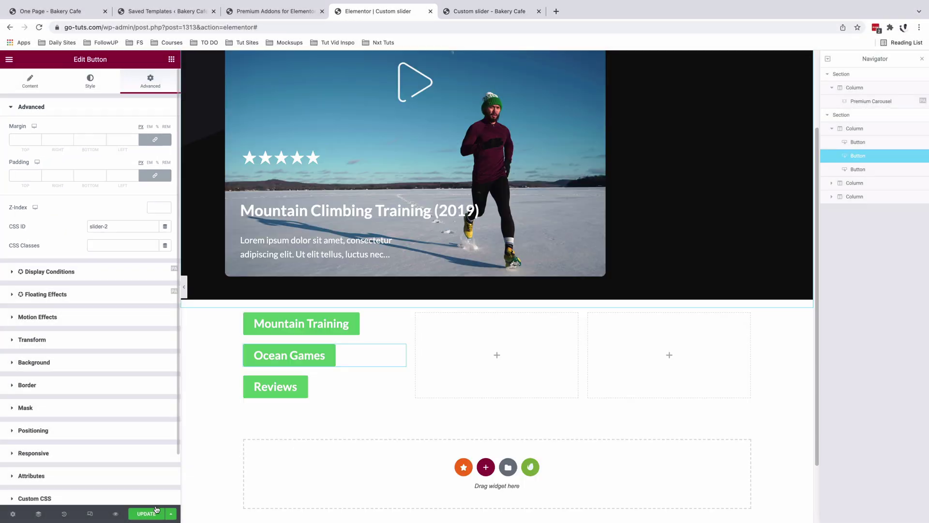
{"action": "left_click", "coordinate": [150, 514]}
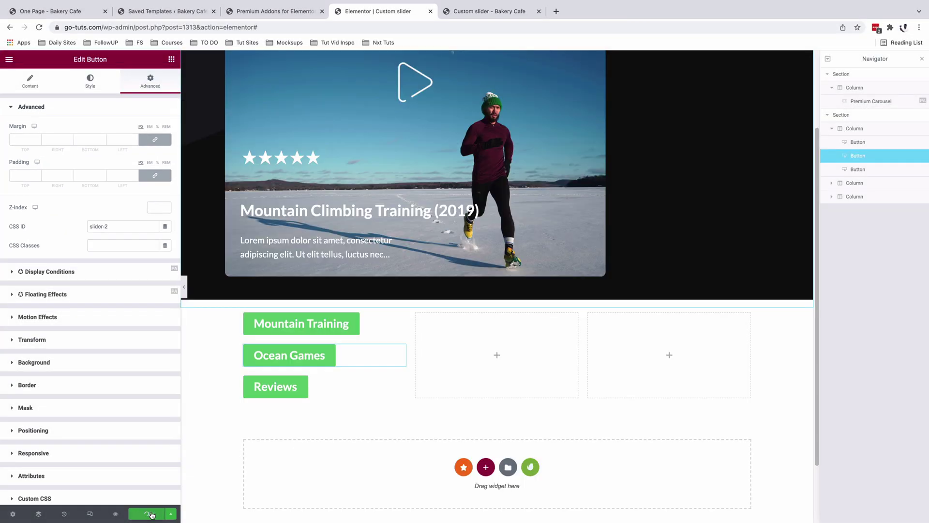
On the live page, check that Ocean Games, Reviews and Mountain Training each switch the carousel slide.
{"action": "left_click", "coordinate": [489, 11]}
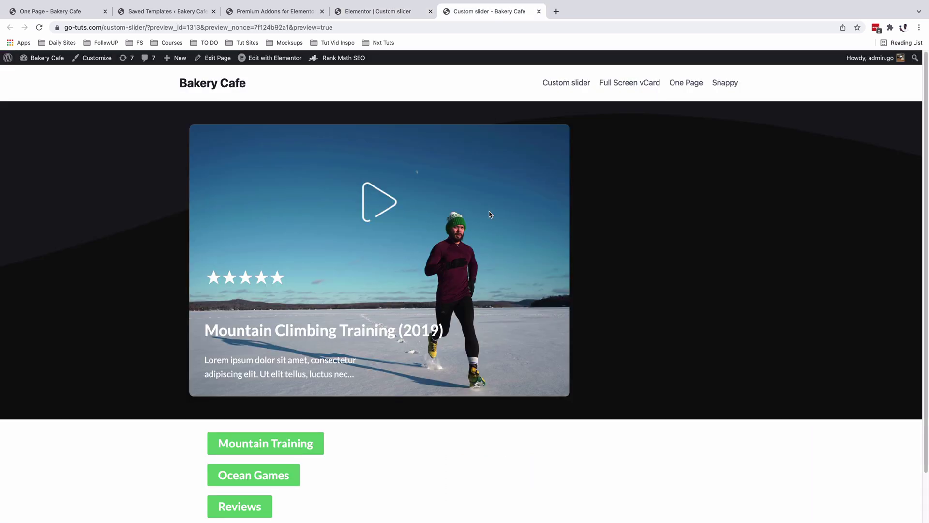
{"action": "scroll", "coordinate": [525, 320], "scroll_direction": "down", "scroll_amount": 1}
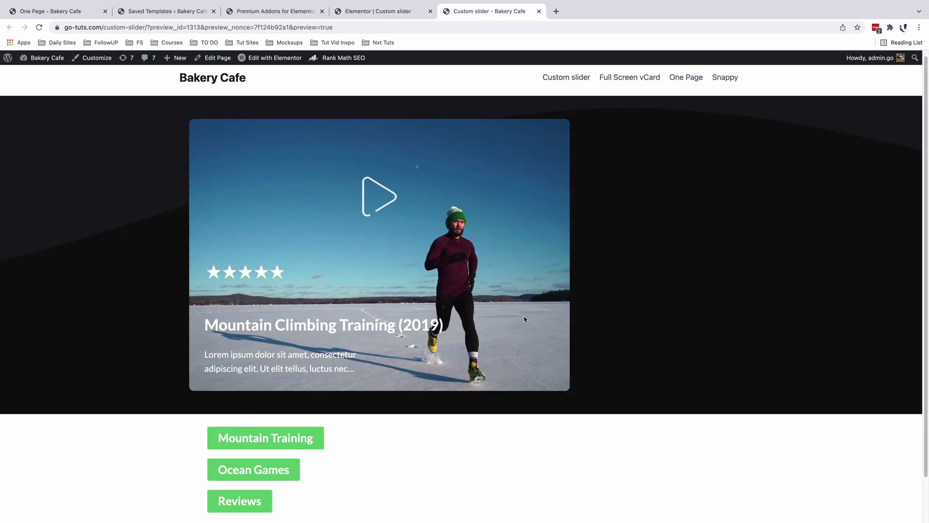
{"action": "left_click", "coordinate": [253, 470]}
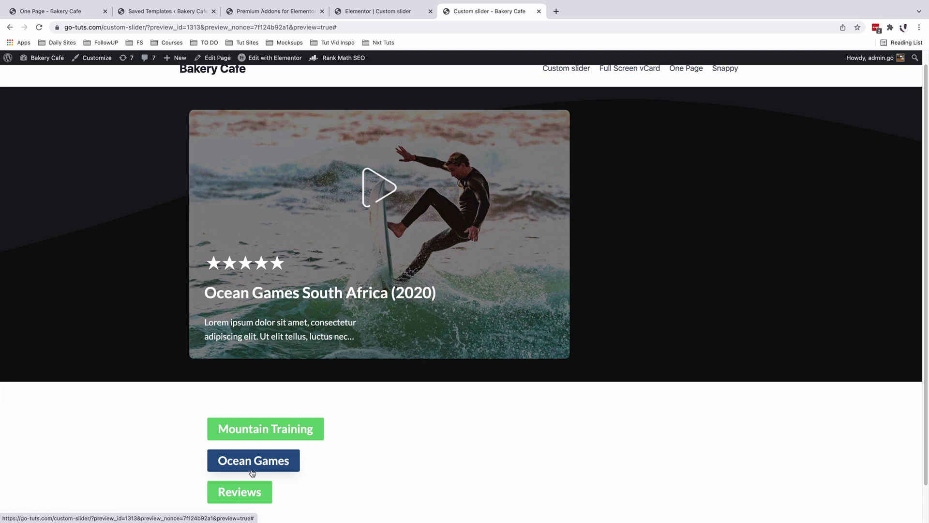
{"action": "left_click", "coordinate": [247, 492]}
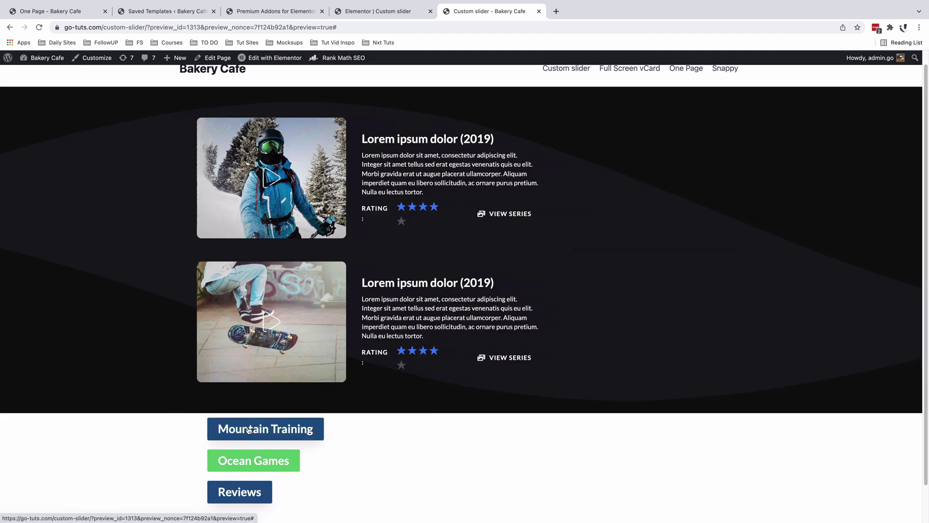
{"action": "left_click", "coordinate": [264, 426]}
Cycle repeatedly through the three buttons' slides, then bring up the One Page example page.
{"action": "left_click", "coordinate": [249, 456]}
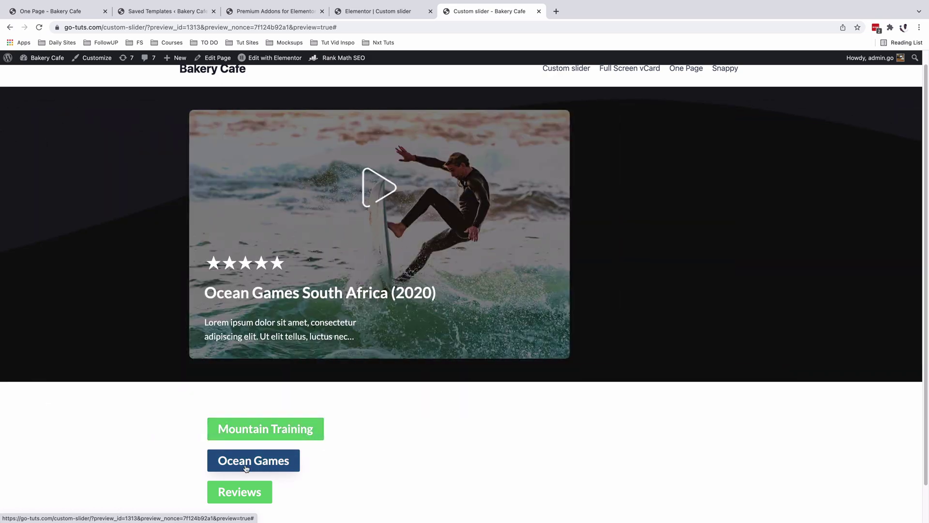
{"action": "left_click", "coordinate": [246, 490]}
{"action": "left_click", "coordinate": [246, 465]}
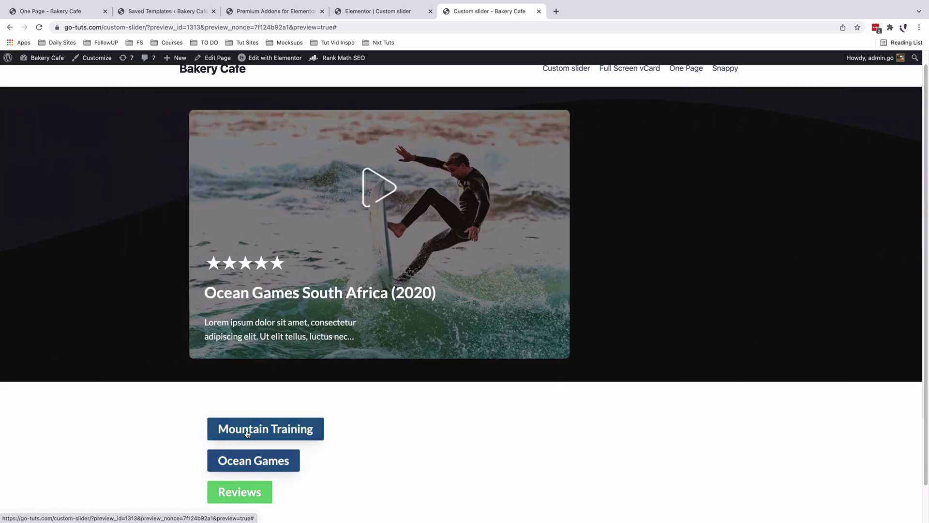
{"action": "left_click", "coordinate": [246, 429]}
{"action": "left_click", "coordinate": [246, 466]}
{"action": "left_click", "coordinate": [246, 491]}
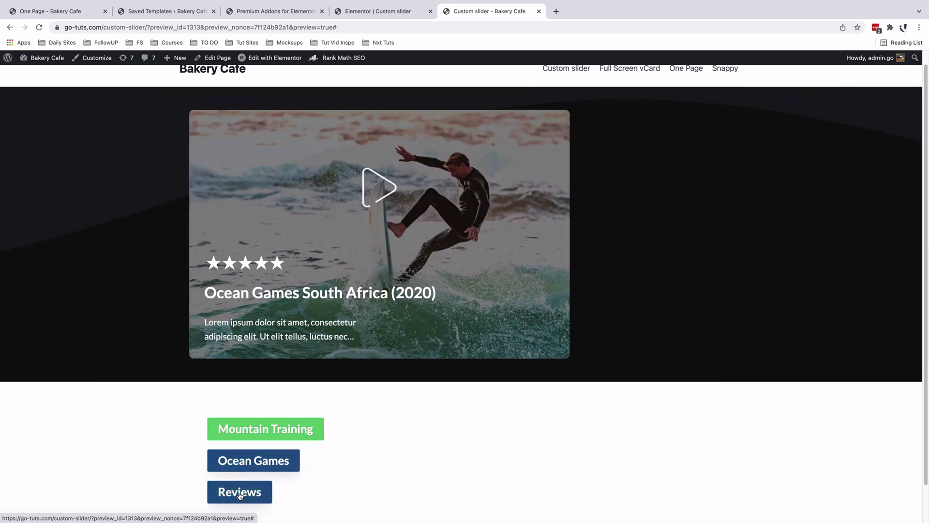
{"action": "left_click", "coordinate": [248, 463]}
{"action": "left_click", "coordinate": [249, 435]}
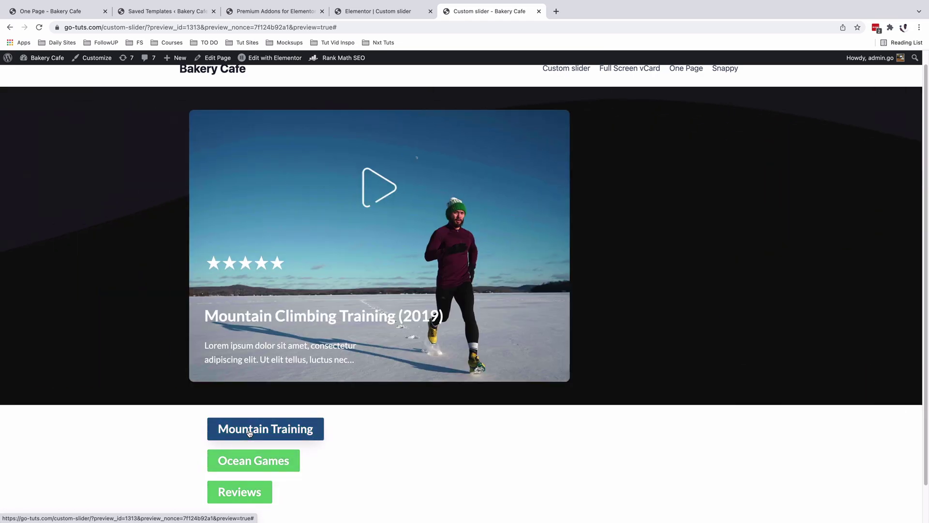
{"action": "left_click", "coordinate": [240, 464]}
{"action": "left_click", "coordinate": [241, 438]}
{"action": "left_click", "coordinate": [240, 492]}
{"action": "left_click", "coordinate": [238, 466]}
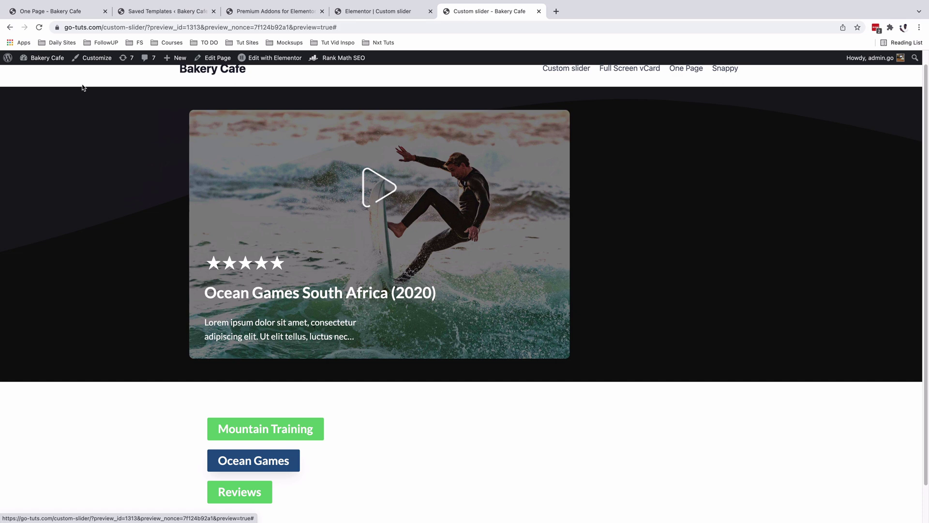
{"action": "left_click", "coordinate": [68, 16]}
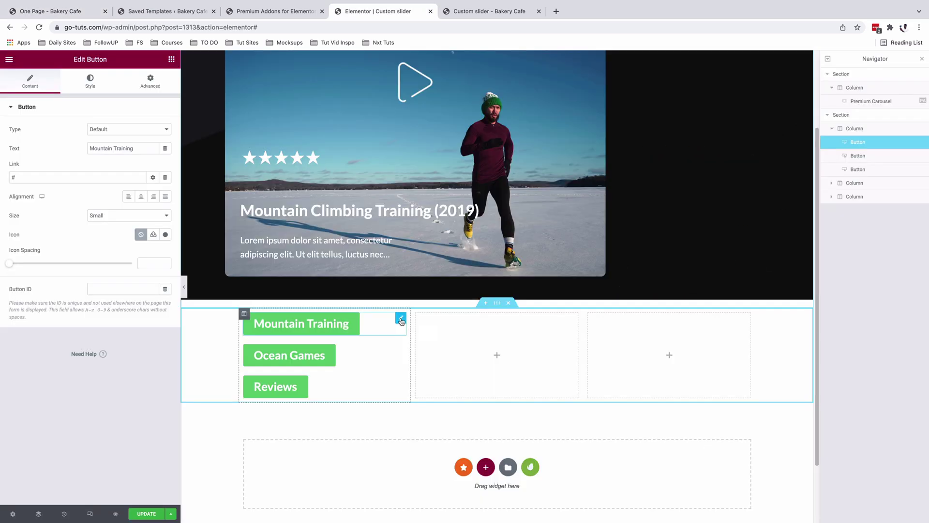
Add the .btn-grad gradient CSS to Mountain Training's custom CSS and set its CSS class to btn-grad.
{"action": "left_click", "coordinate": [150, 86]}
{"action": "scroll", "coordinate": [88, 336], "scroll_direction": "down", "scroll_amount": 2}
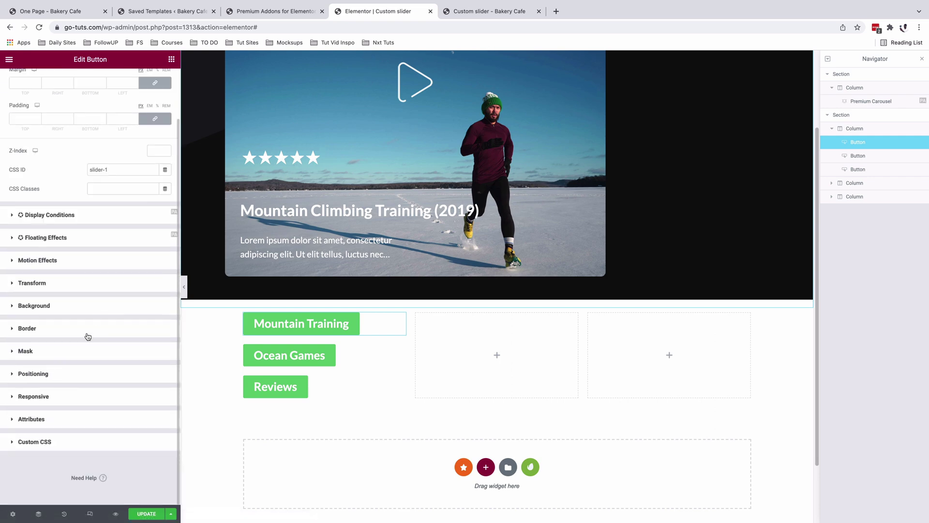
{"action": "left_click", "coordinate": [48, 442]}
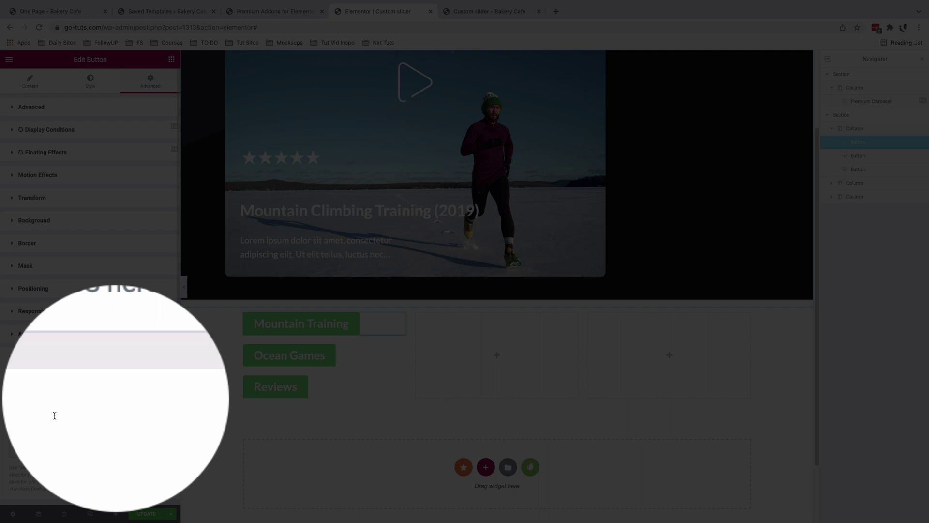
{"action": "key", "text": "super+v"}
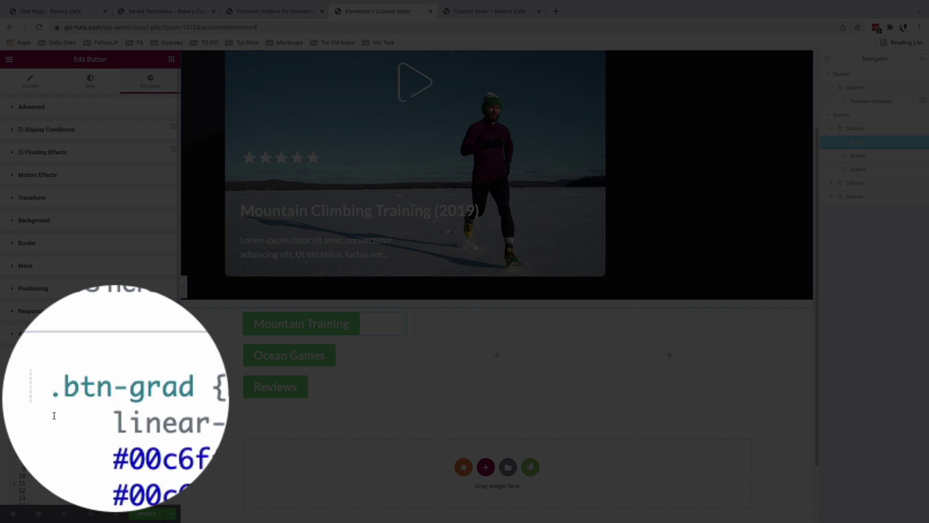
{"action": "left_click_drag", "start_coordinate": [65, 387], "coordinate": [92, 396]}
{"action": "key", "text": "ctrl+c"}
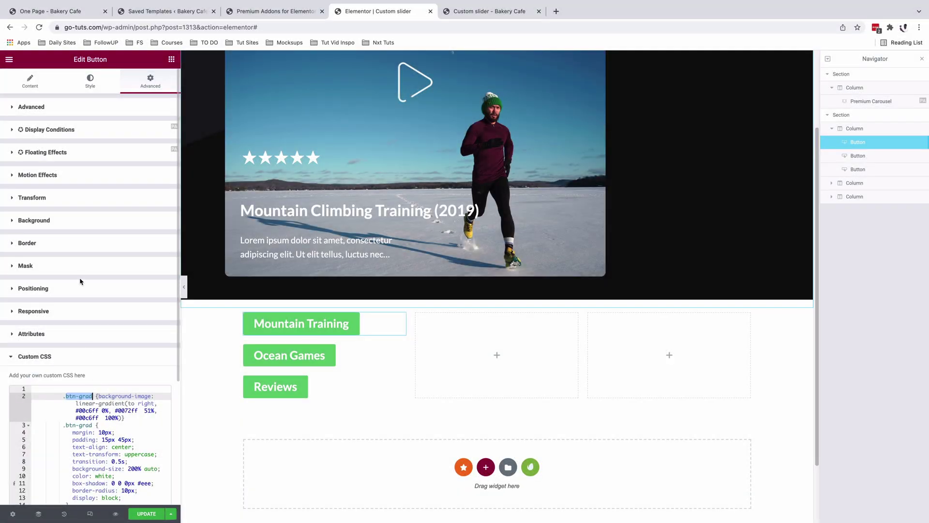
{"action": "left_click", "coordinate": [53, 115]}
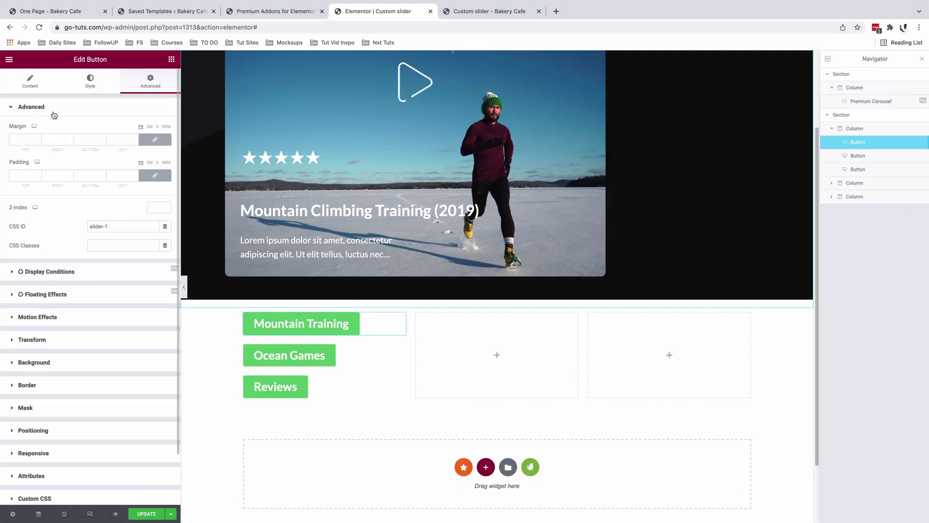
{"action": "left_click", "coordinate": [94, 246]}
{"action": "key", "text": "ctrl+v"}
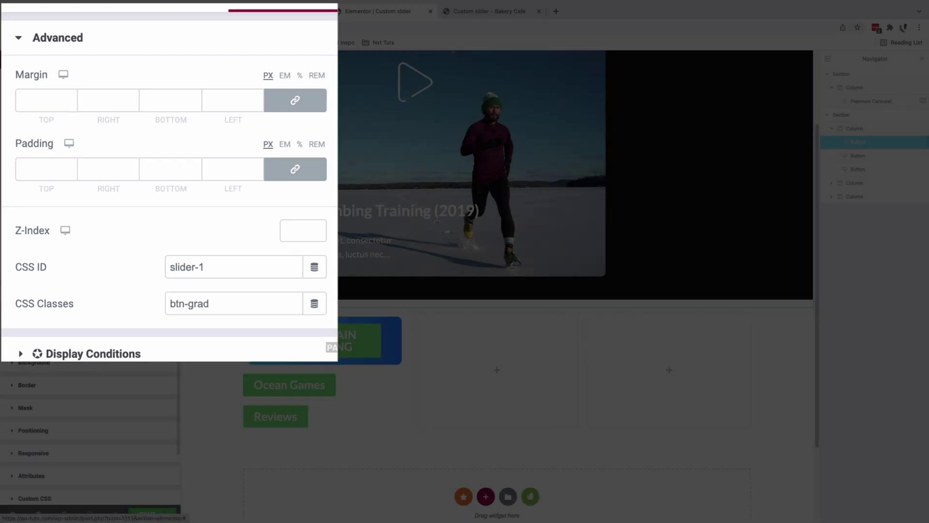
Make the Mountain Training button's background colour fully transparent (#61CE7000).
{"action": "left_click", "coordinate": [90, 82]}
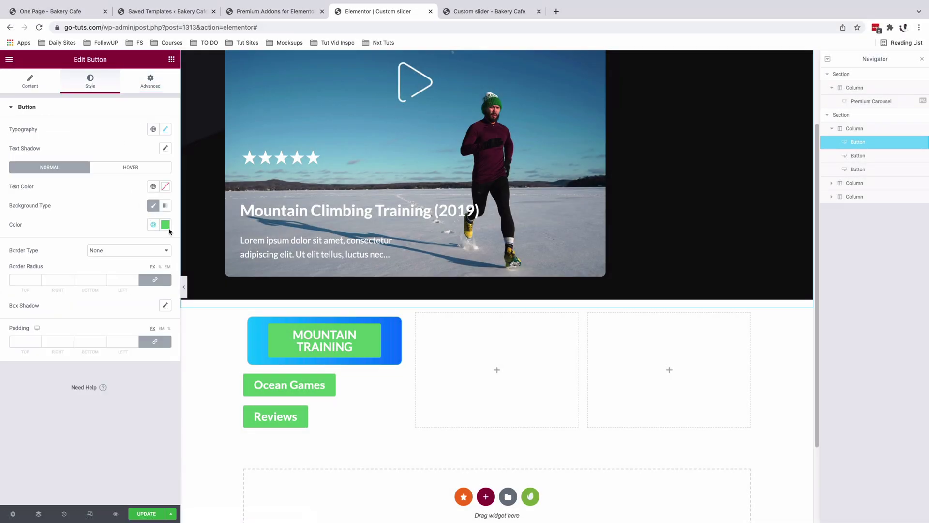
{"action": "left_click", "coordinate": [165, 224]}
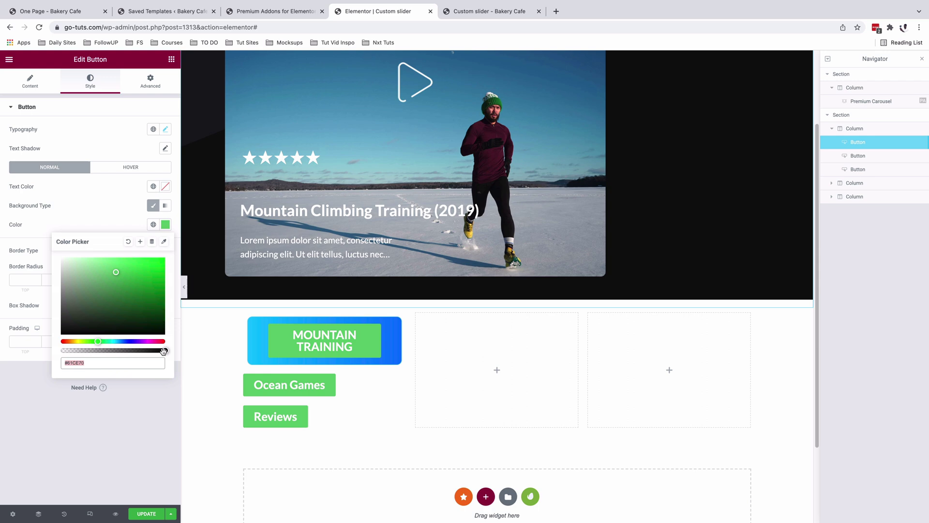
{"action": "left_click_drag", "start_coordinate": [165, 350], "coordinate": [42, 354]}
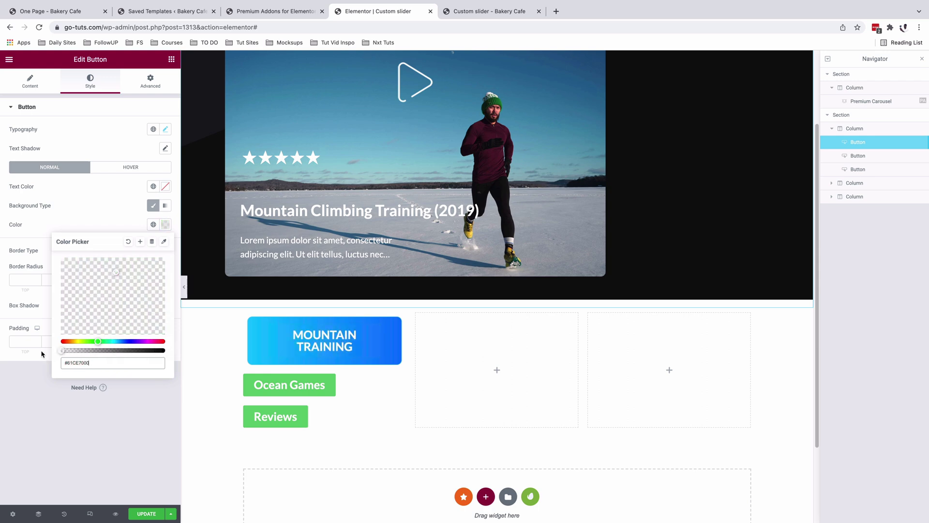
{"action": "left_click", "coordinate": [39, 390]}
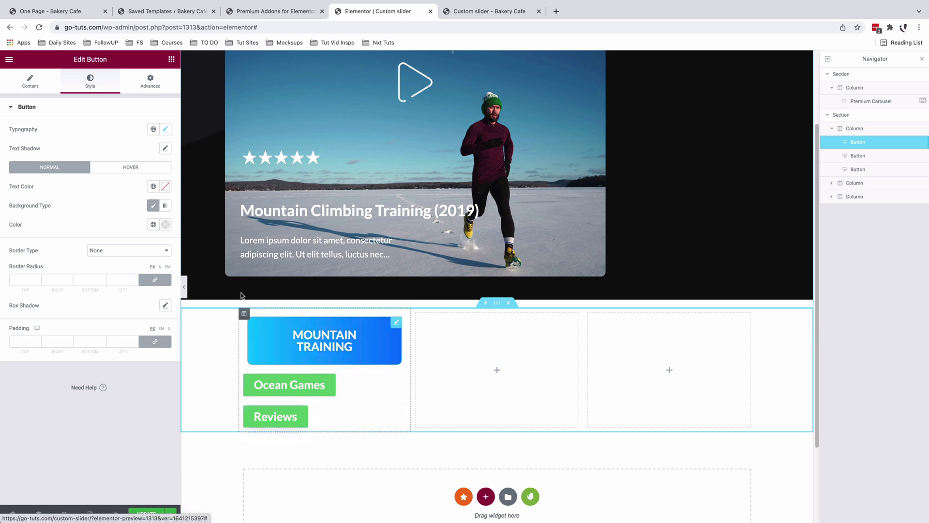
Add the btn-grad2 purple gradient CSS to Ocean Games and set its CSS class to btn-grad2.
{"action": "left_click", "coordinate": [401, 380]}
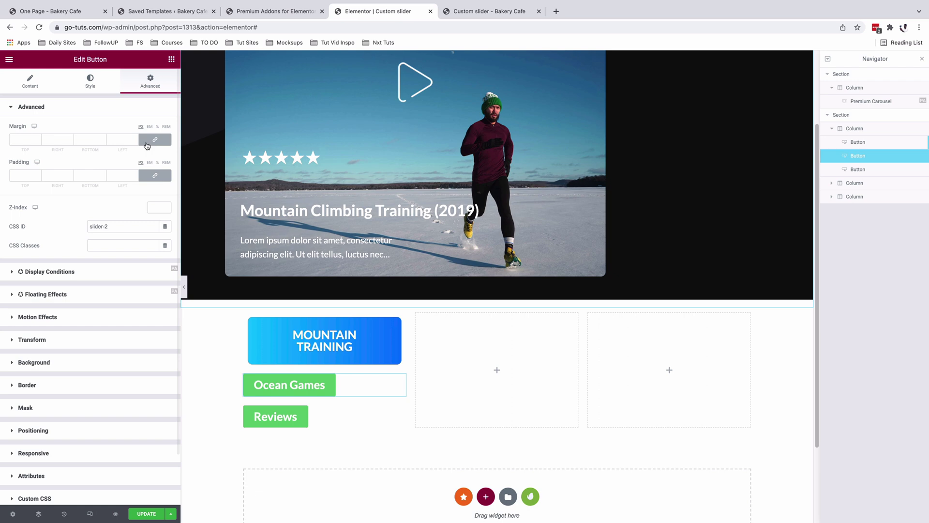
{"action": "scroll", "coordinate": [104, 401], "scroll_direction": "down", "scroll_amount": 3}
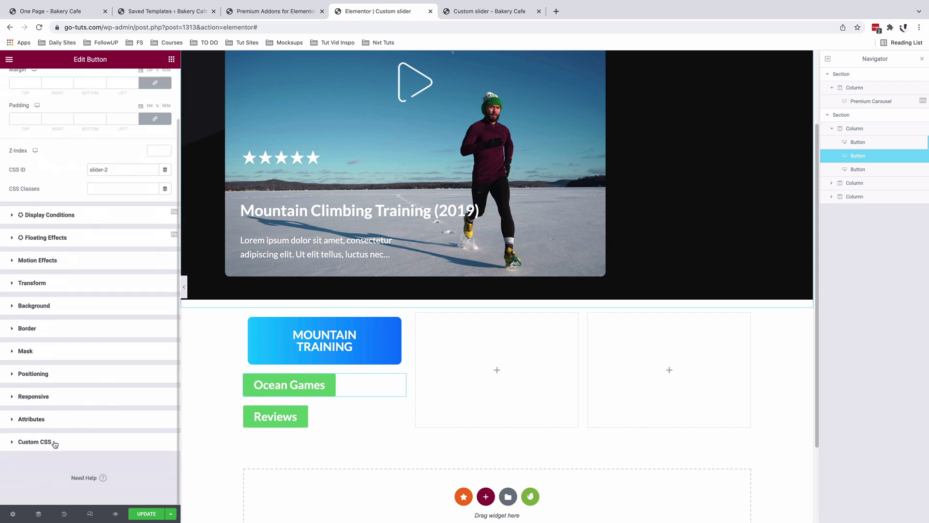
{"action": "left_click", "coordinate": [51, 443]}
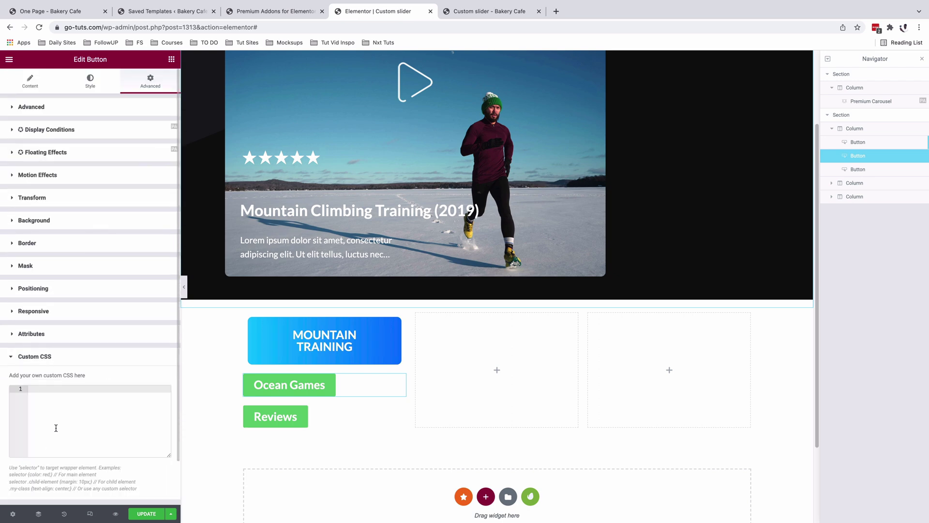
{"action": "key", "text": "super+v"}
{"action": "double_click", "coordinate": [90, 396]}
{"action": "key", "text": "super+c"}
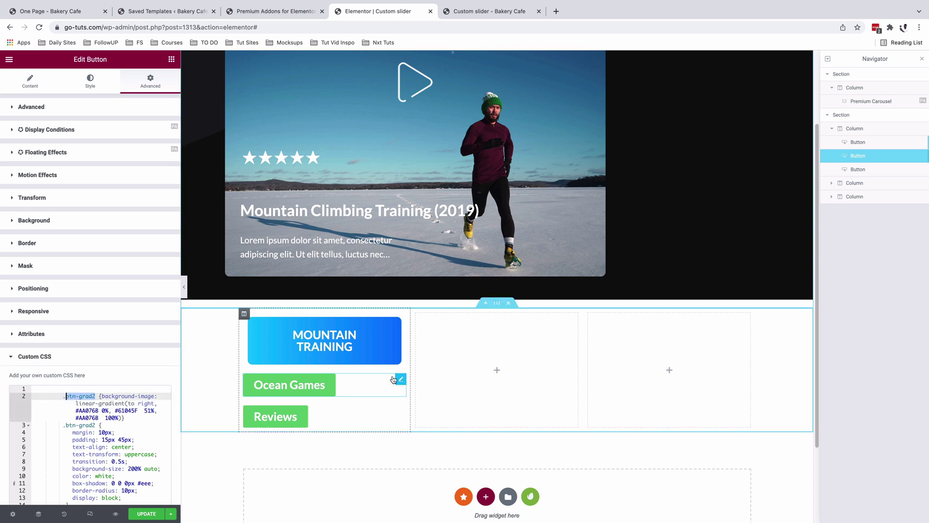
{"action": "left_click", "coordinate": [89, 114]}
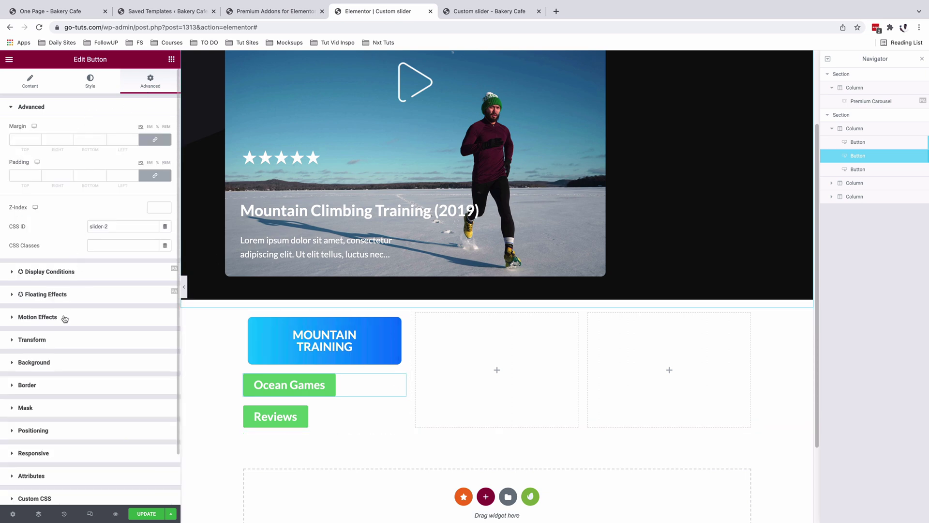
{"action": "left_click", "coordinate": [102, 244]}
{"action": "key", "text": "super+v"}
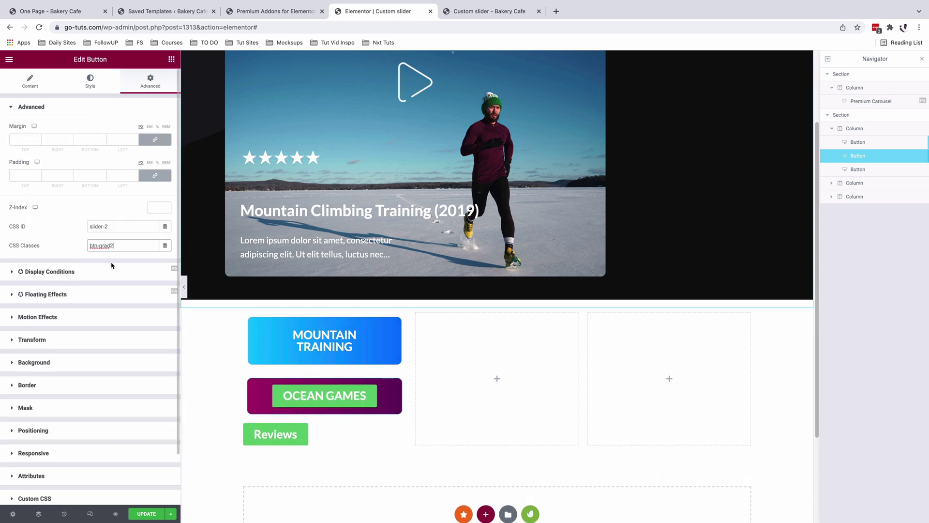
Make the Ocean Games button's green background fully transparent.
{"action": "left_click", "coordinate": [90, 81]}
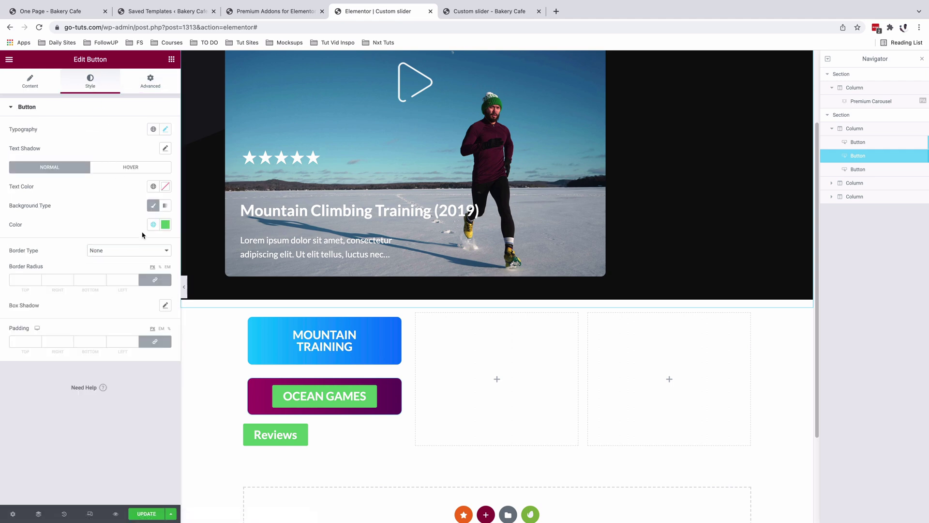
{"action": "left_click", "coordinate": [165, 225]}
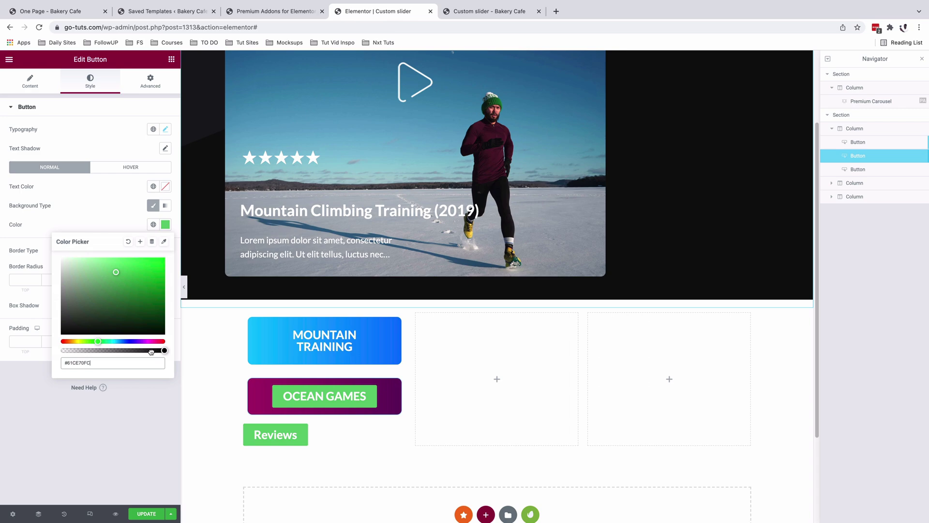
{"action": "left_click_drag", "start_coordinate": [151, 351], "coordinate": [42, 358]}
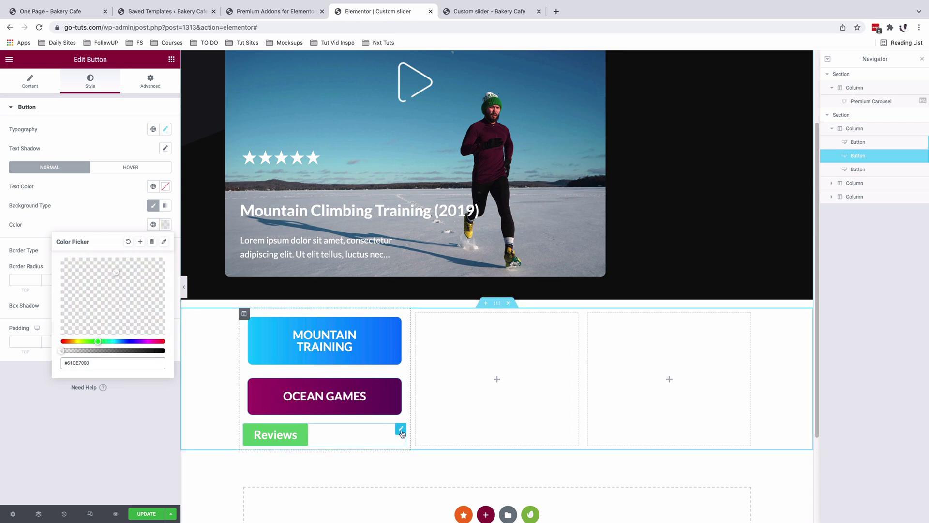
Add the btn-grad3 gradient CSS to the Reviews button and set its CSS class to btn-grad3.
{"action": "left_click", "coordinate": [401, 430]}
{"action": "left_click", "coordinate": [67, 439]}
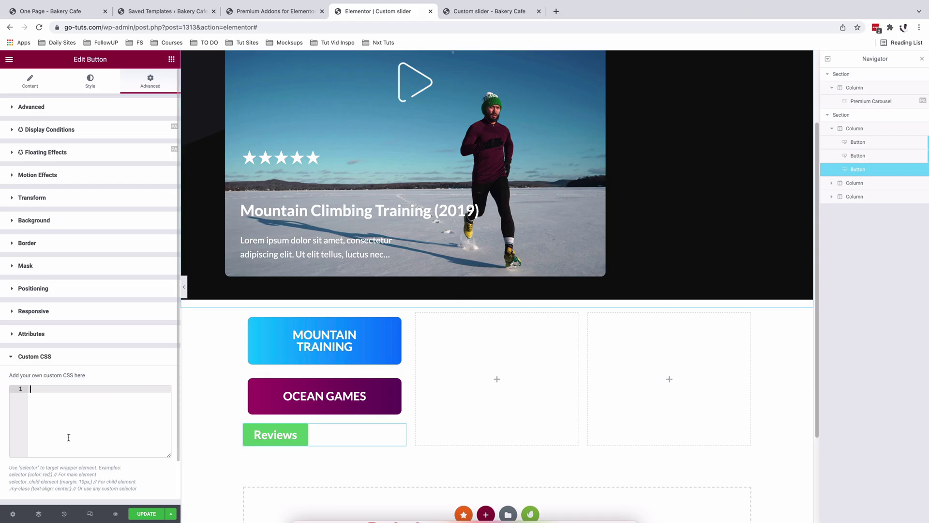
{"action": "key", "text": "ctrl+v"}
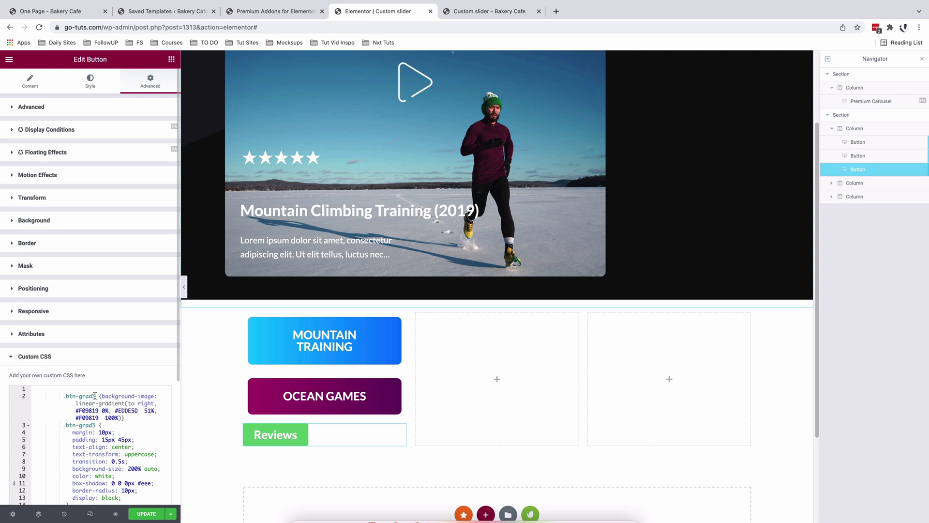
{"action": "left_click_drag", "start_coordinate": [95, 396], "coordinate": [66, 395]}
{"action": "key", "text": "ctrl+c"}
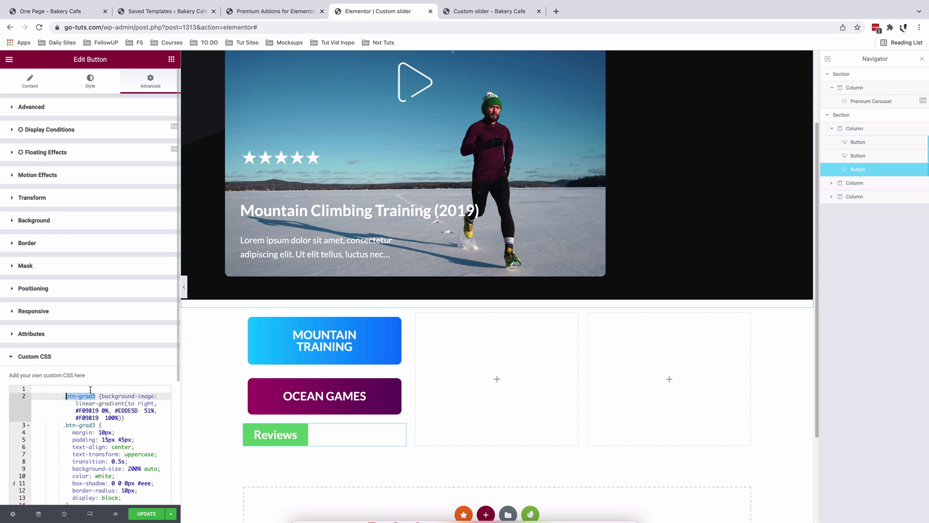
{"action": "left_click", "coordinate": [78, 110]}
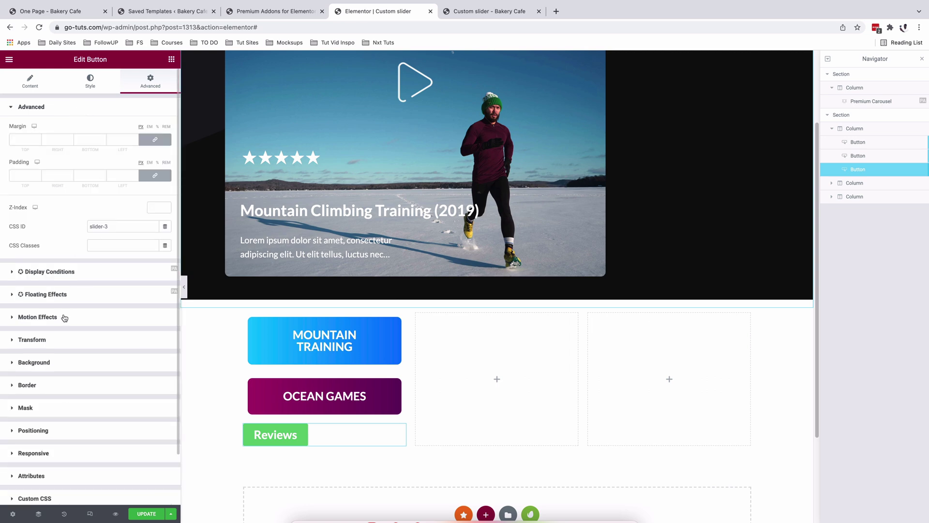
{"action": "left_click", "coordinate": [111, 245]}
{"action": "key", "text": "ctrl+v"}
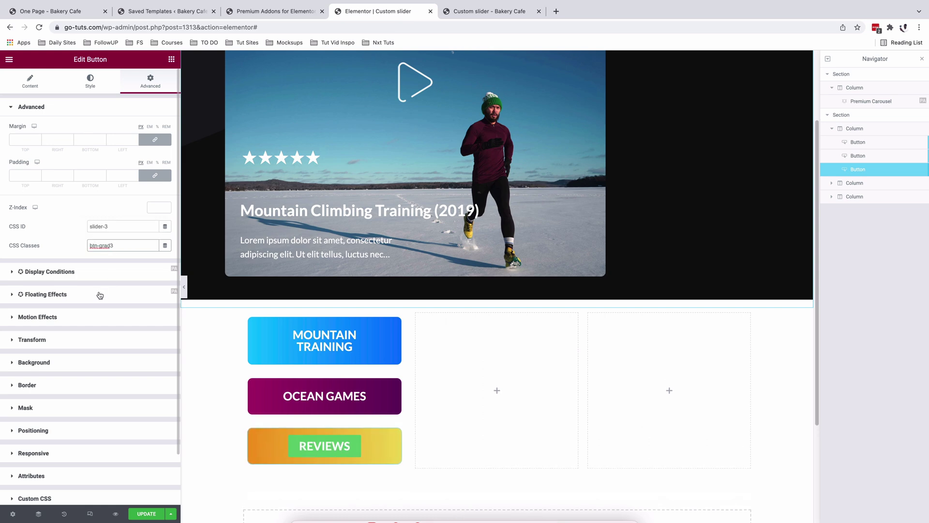
Make the Reviews button's green background fully transparent.
{"action": "left_click", "coordinate": [90, 82]}
{"action": "left_click", "coordinate": [166, 224]}
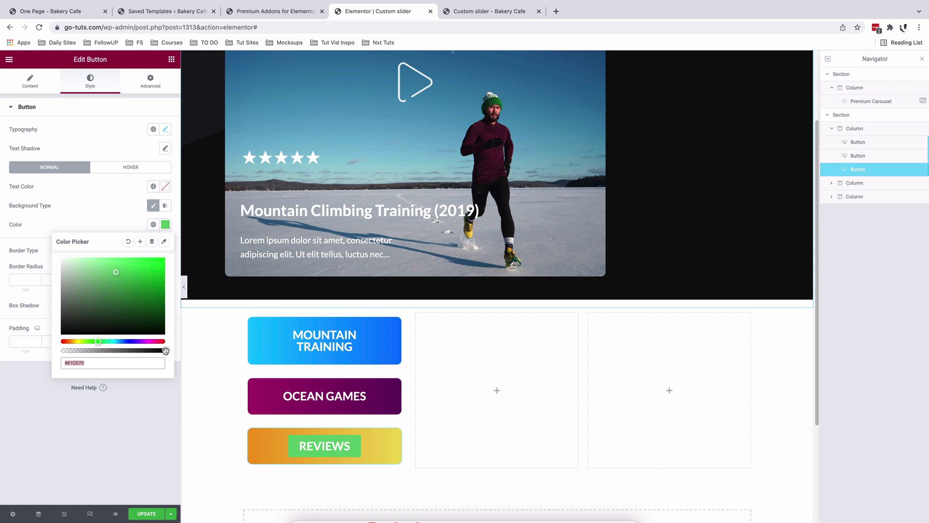
{"action": "left_click_drag", "start_coordinate": [163, 350], "coordinate": [18, 359]}
{"action": "left_click", "coordinate": [19, 359]}
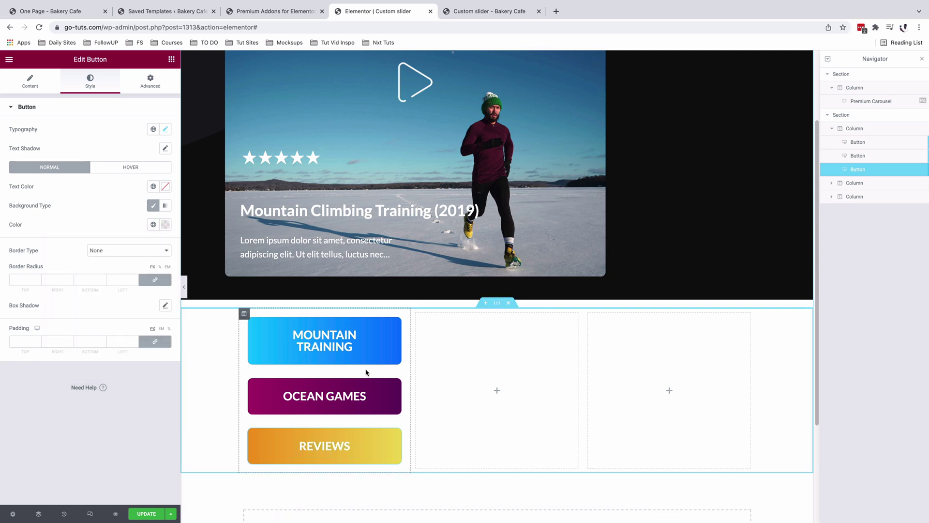
Select the Mountain Training button and compare it against the finished One Page button layout.
{"action": "left_click", "coordinate": [395, 324]}
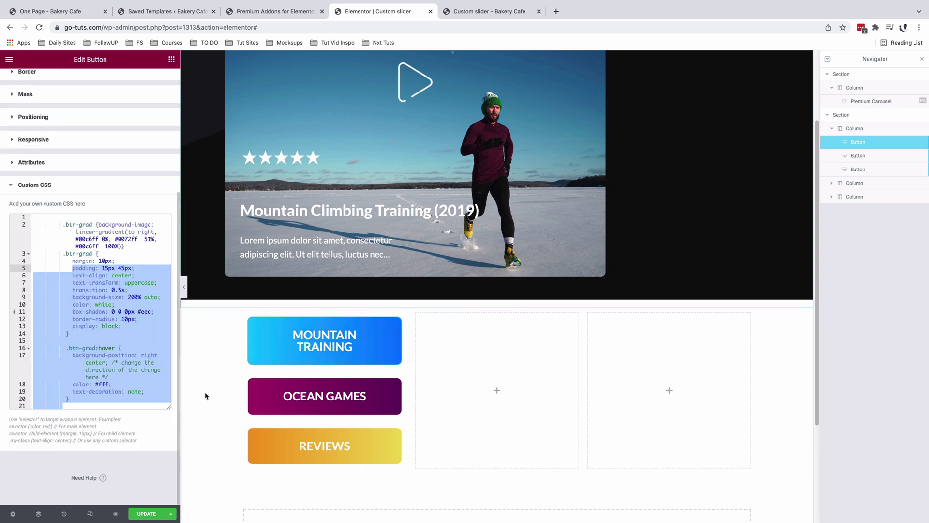
{"action": "scroll", "coordinate": [94, 320], "scroll_direction": "up", "scroll_amount": 4}
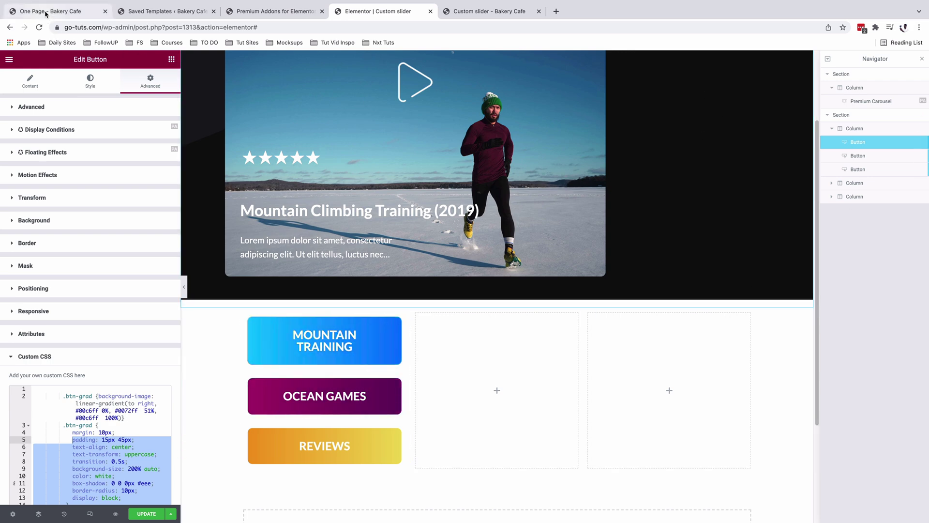
{"action": "left_click", "coordinate": [47, 14]}
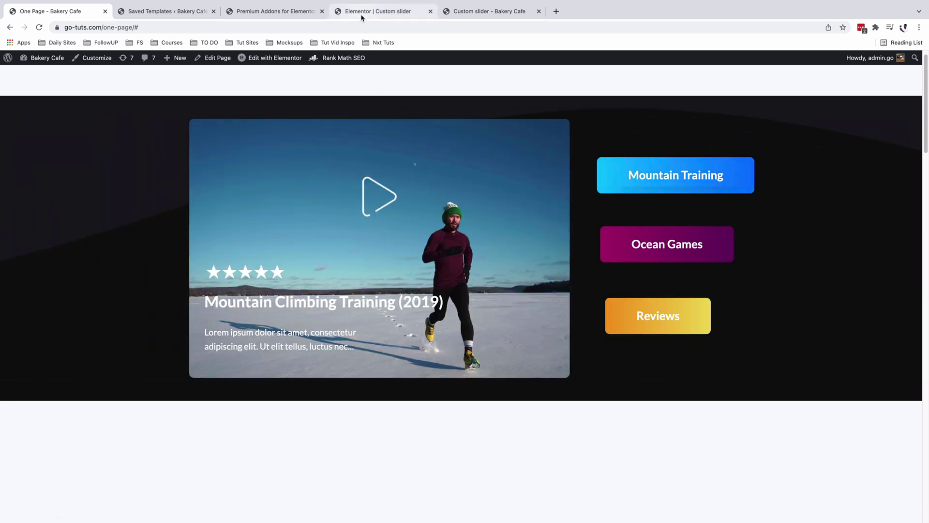
{"action": "left_click", "coordinate": [361, 15]}
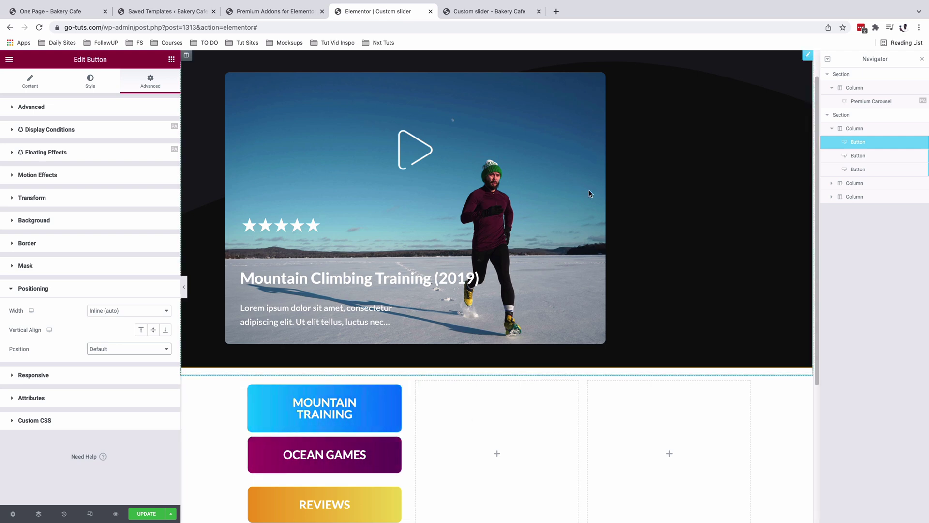
Drag the Mountain Training, Ocean Games and Reviews buttons into the Premium Carousel's column.
{"action": "left_click_drag", "start_coordinate": [875, 145], "coordinate": [871, 113]}
{"action": "left_click_drag", "start_coordinate": [866, 145], "coordinate": [859, 125]}
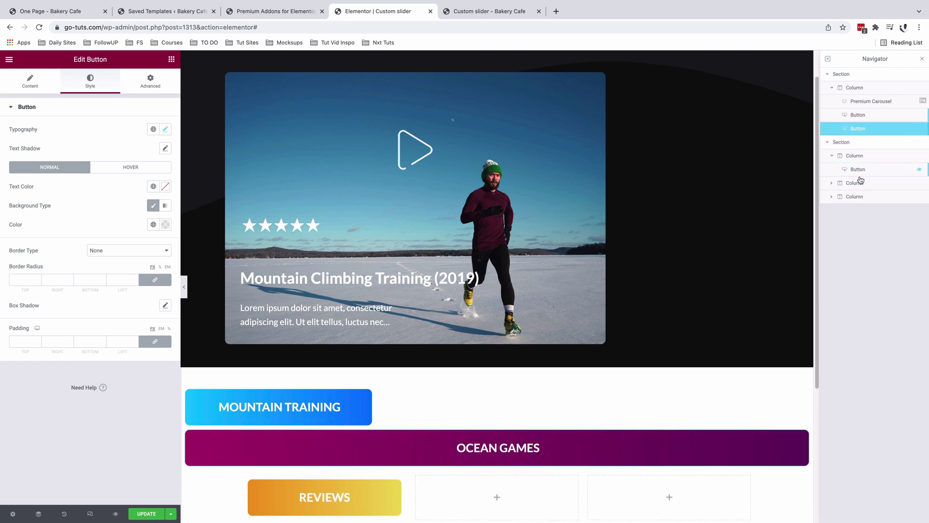
{"action": "left_click_drag", "start_coordinate": [859, 169], "coordinate": [867, 130]}
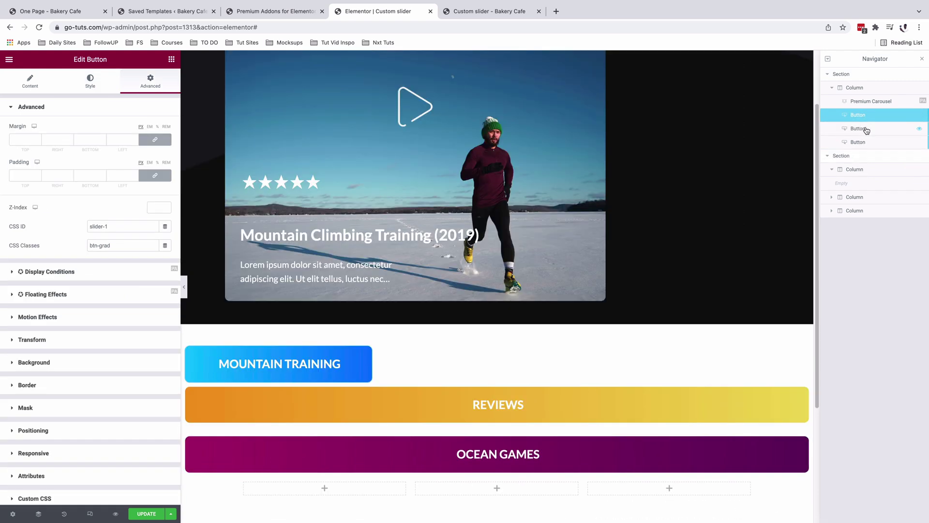
Give the Reviews button inline width and absolute position, placed right of the slide image.
{"action": "left_click", "coordinate": [150, 82]}
{"action": "left_click", "coordinate": [53, 434]}
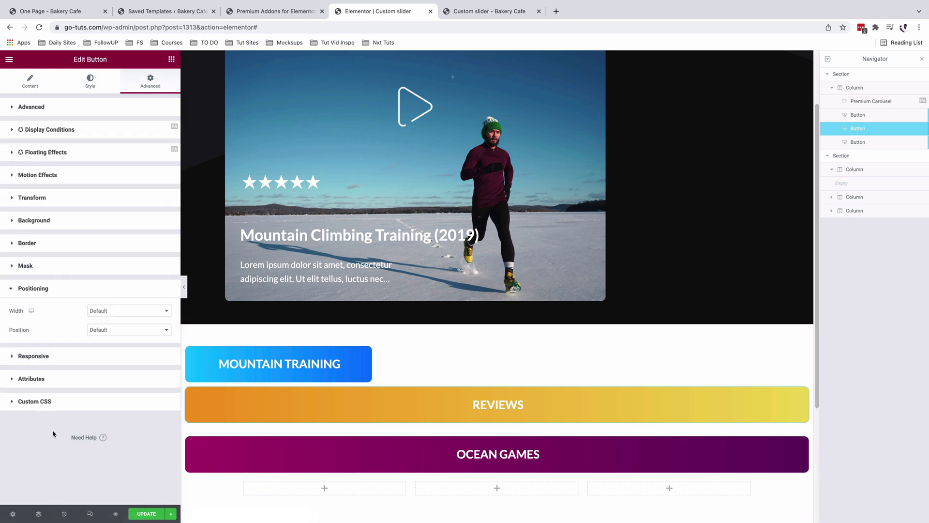
{"action": "left_click", "coordinate": [111, 309]}
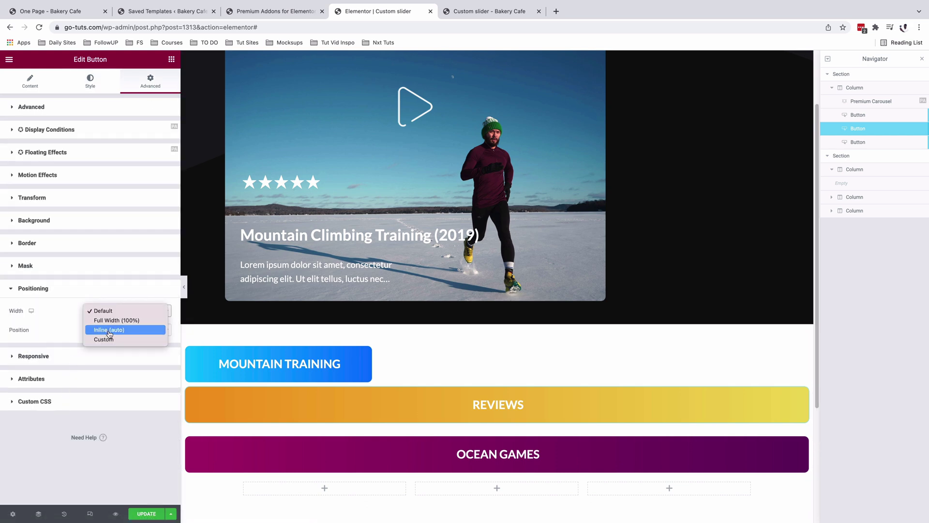
{"action": "left_click", "coordinate": [108, 328]}
{"action": "left_click", "coordinate": [104, 348]}
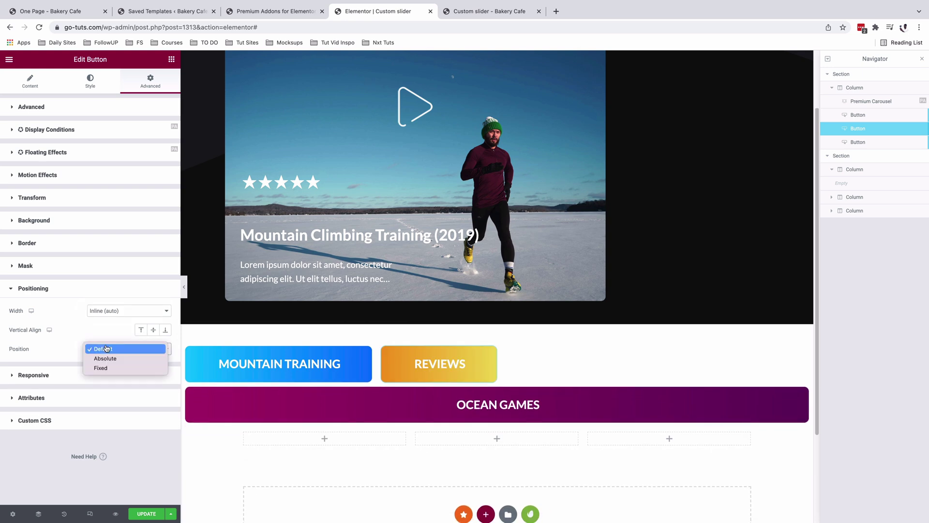
{"action": "left_click", "coordinate": [107, 358]}
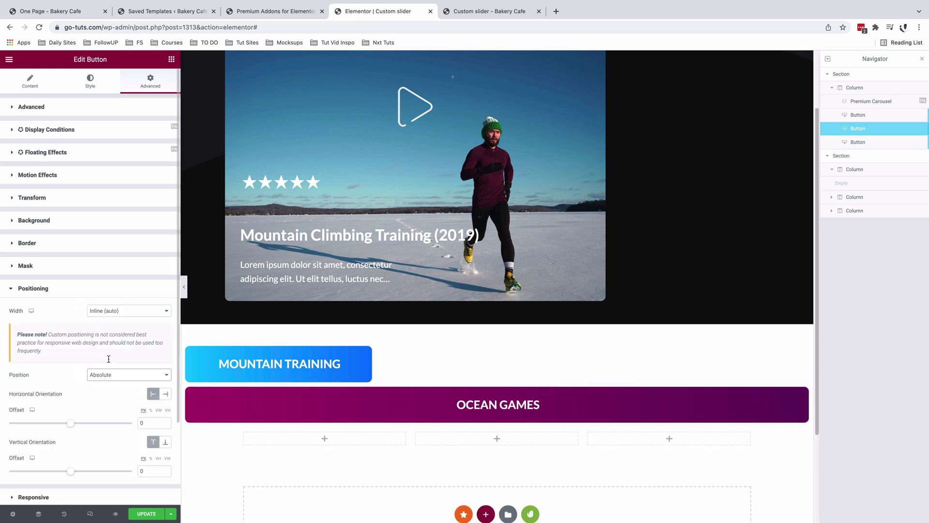
{"action": "scroll", "coordinate": [349, 327], "scroll_direction": "up", "scroll_amount": 3}
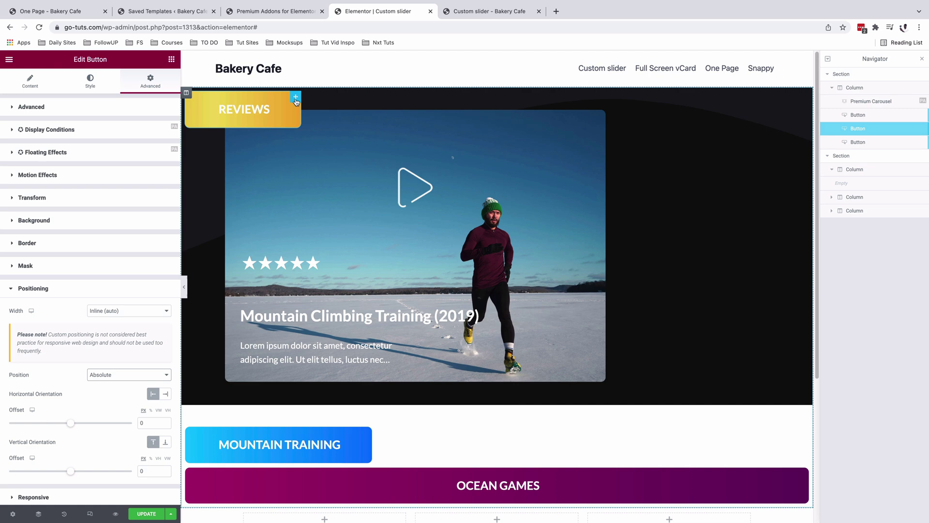
{"action": "left_click_drag", "start_coordinate": [296, 100], "coordinate": [724, 354]}
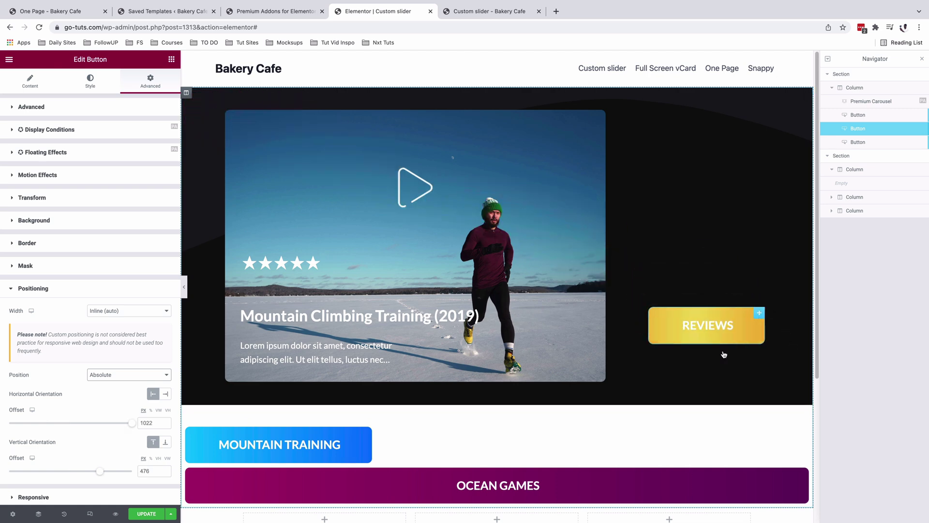
Make Ocean Games inline and absolute, then stack it and Mountain Training above Reviews.
{"action": "left_click", "coordinate": [798, 472]}
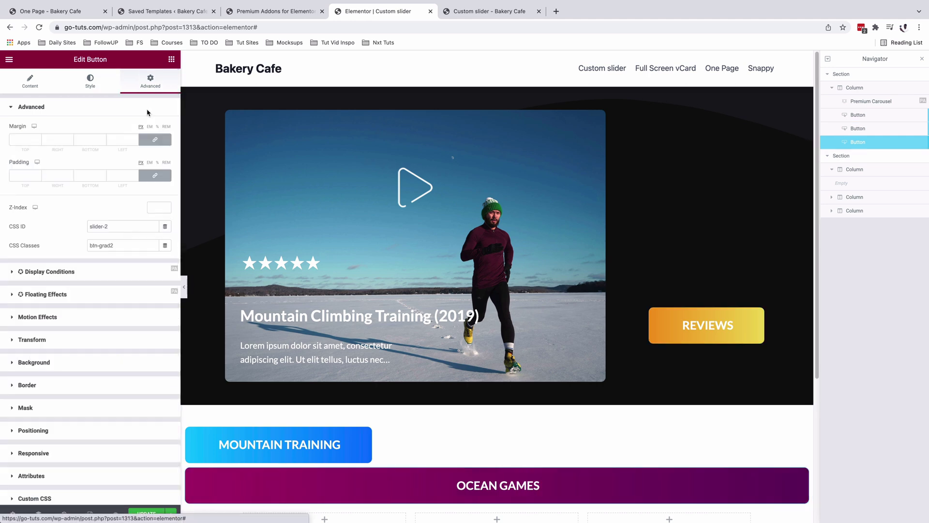
{"action": "left_click", "coordinate": [42, 434]}
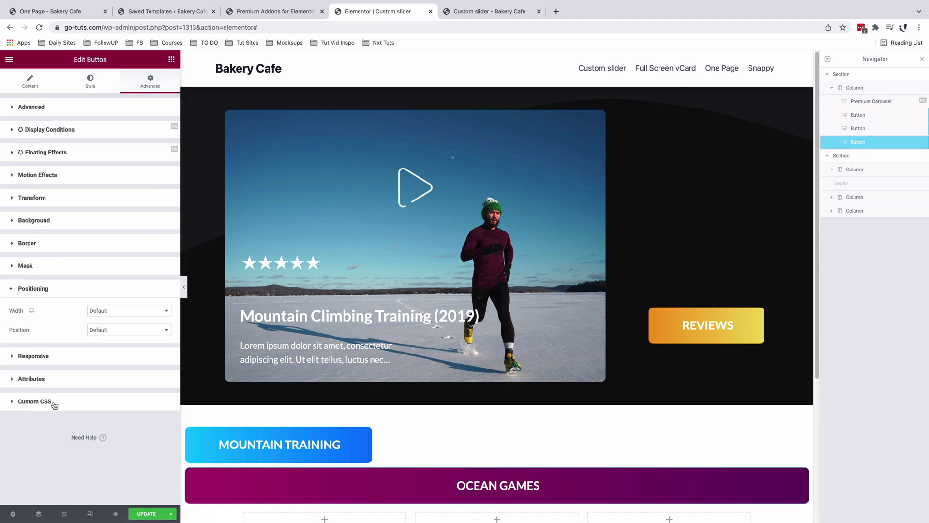
{"action": "left_click", "coordinate": [118, 311]}
{"action": "left_click", "coordinate": [118, 328]}
{"action": "left_click", "coordinate": [107, 349]}
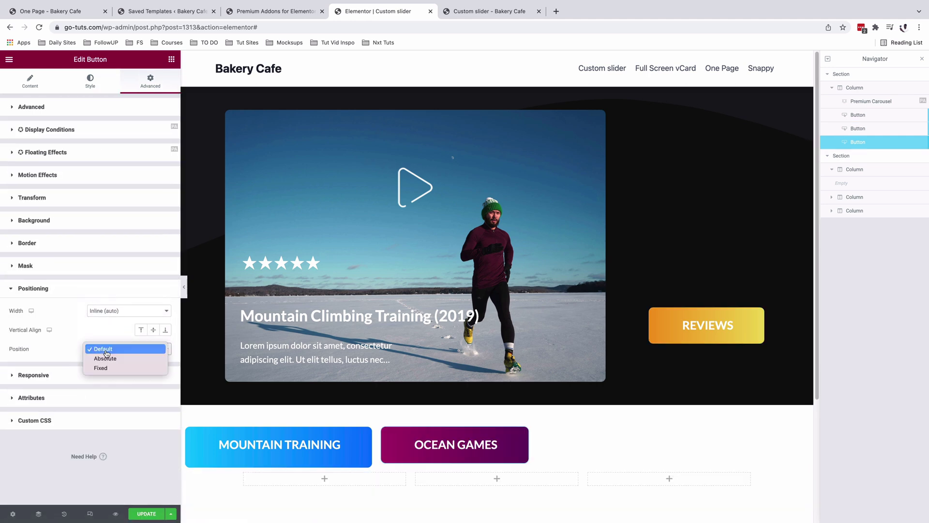
{"action": "left_click", "coordinate": [105, 359]}
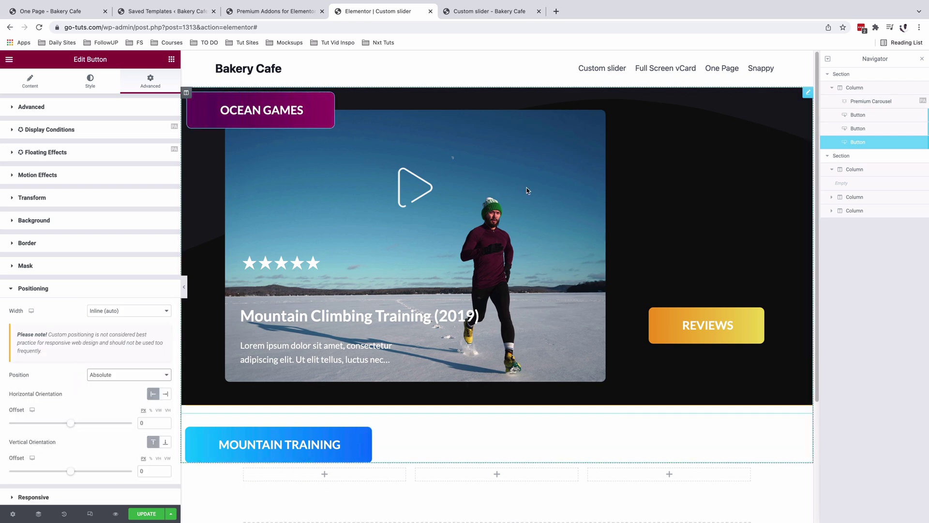
{"action": "left_click_drag", "start_coordinate": [324, 99], "coordinate": [499, 165]}
{"action": "left_click_drag", "start_coordinate": [755, 258], "coordinate": [778, 260]}
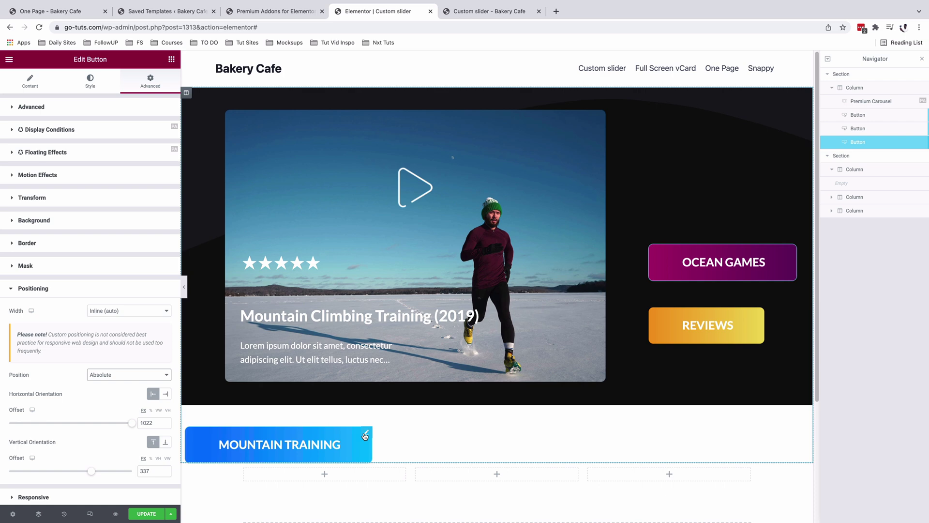
{"action": "left_click", "coordinate": [858, 115]}
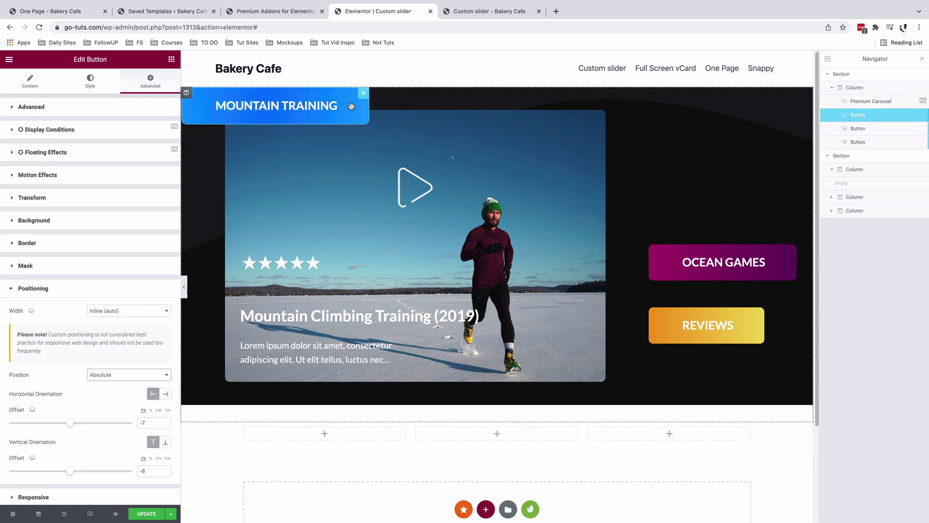
{"action": "left_click_drag", "start_coordinate": [363, 97], "coordinate": [813, 179]}
In the live preview, try Ocean Games, Reviews and Mountain Training to confirm each switches the carousel slide.
{"action": "key", "text": "ctrl+Tab"}
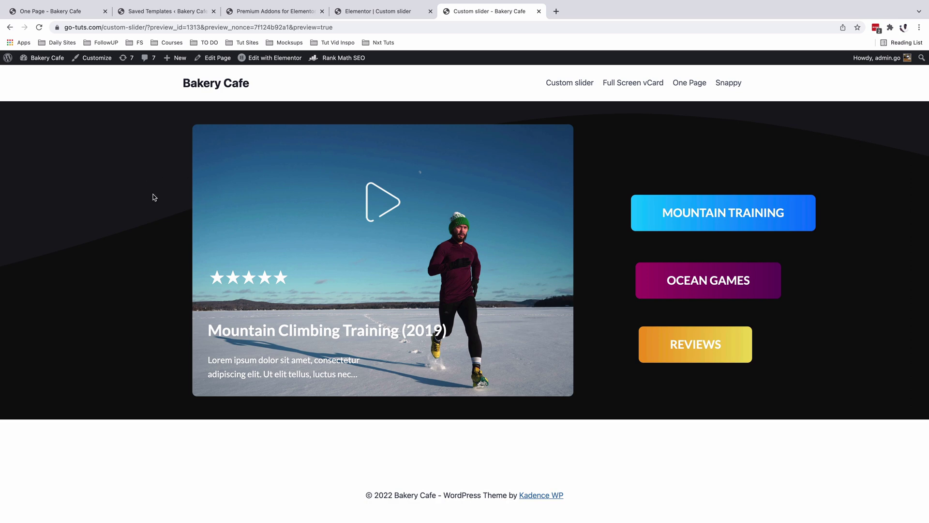
{"action": "left_click", "coordinate": [682, 283]}
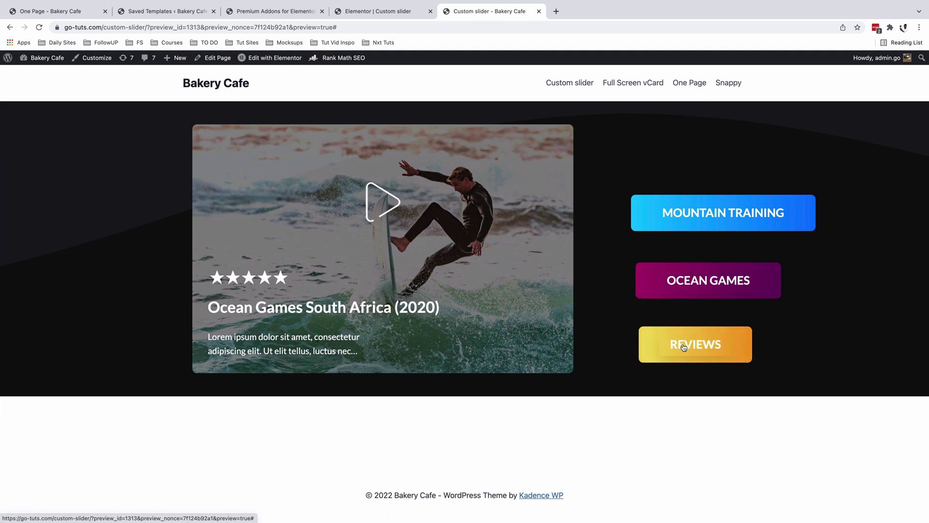
{"action": "left_click", "coordinate": [684, 346]}
{"action": "left_click", "coordinate": [690, 286]}
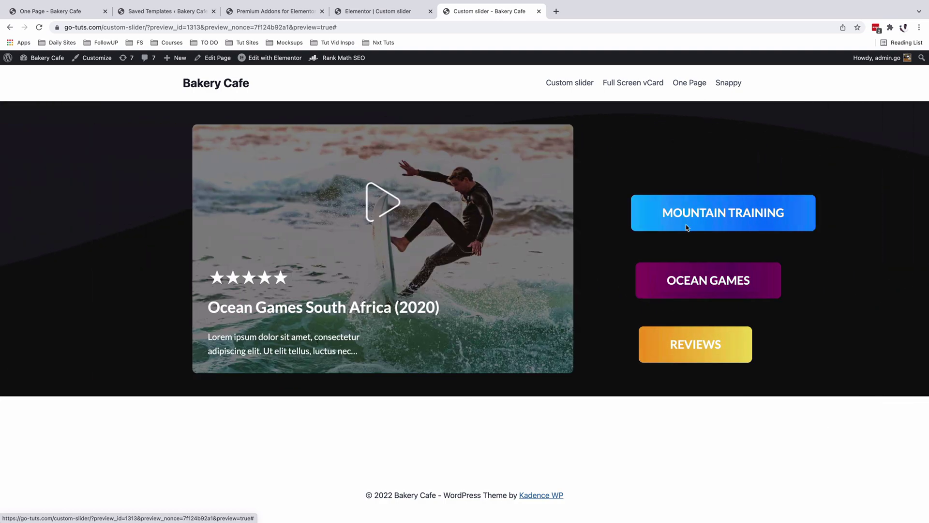
{"action": "left_click", "coordinate": [693, 223]}
{"action": "left_click", "coordinate": [687, 289]}
{"action": "left_click", "coordinate": [686, 349]}
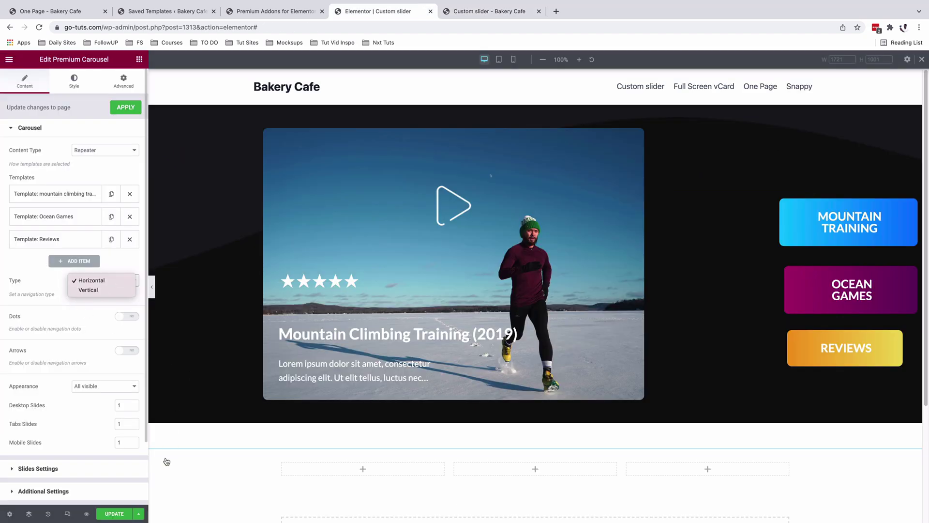
Change the Premium Carousel's Type from Horizontal to Vertical.
{"action": "left_click", "coordinate": [49, 280]}
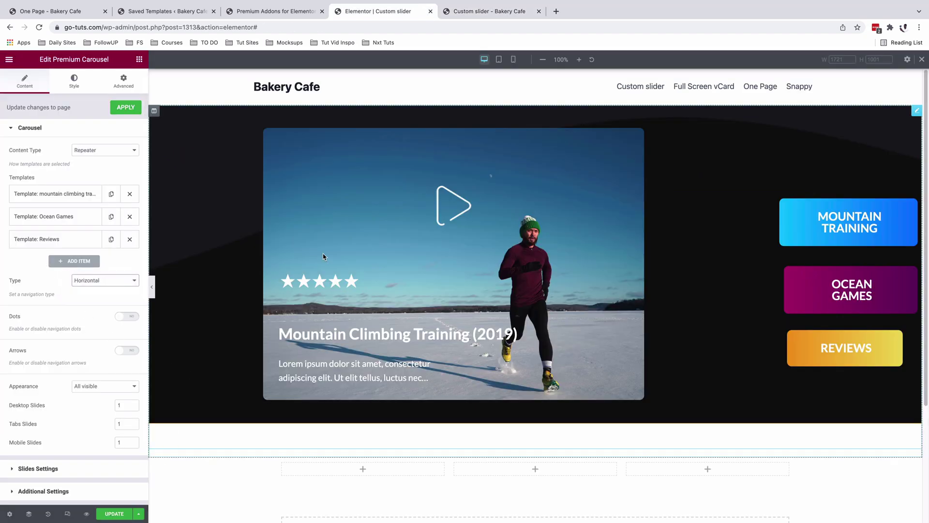
{"action": "left_click", "coordinate": [91, 281]}
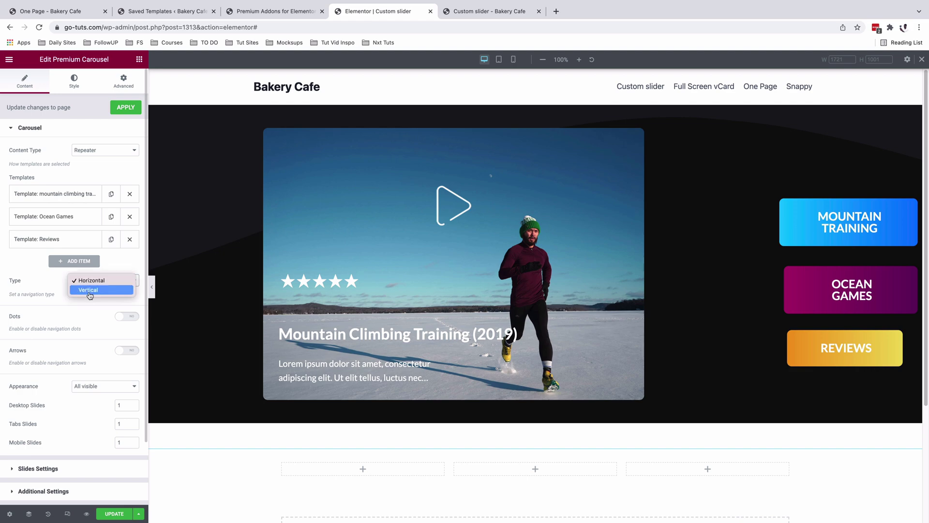
{"action": "left_click", "coordinate": [90, 290]}
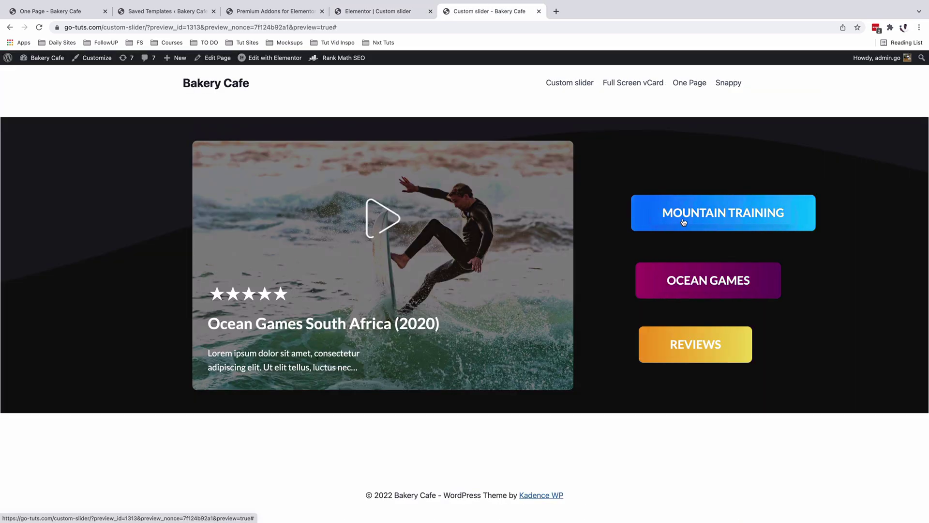
In the preview, test the Ocean Games, Reviews and Mountain Training buttons on the vertical carousel.
{"action": "left_click", "coordinate": [685, 223]}
{"action": "left_click", "coordinate": [688, 278]}
{"action": "left_click", "coordinate": [691, 344]}
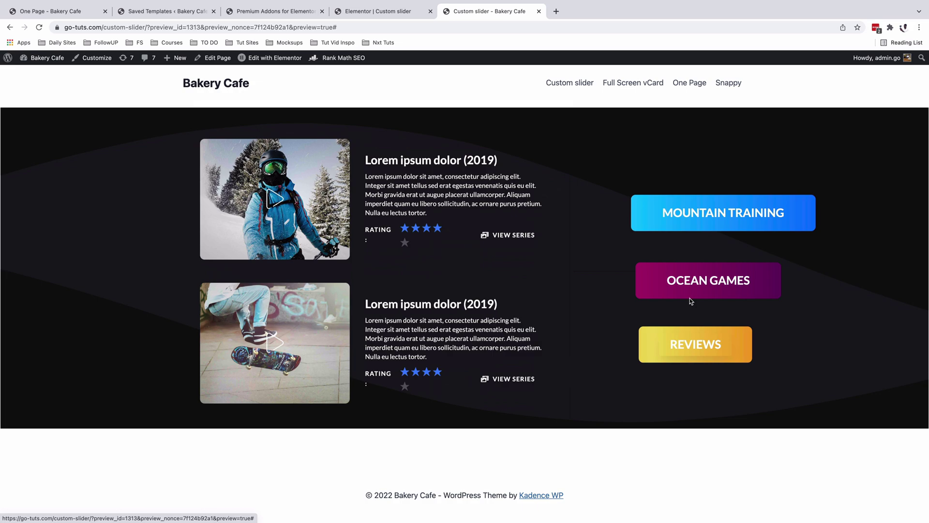
{"action": "left_click", "coordinate": [684, 228]}
{"action": "left_click", "coordinate": [687, 280]}
{"action": "left_click", "coordinate": [691, 344]}
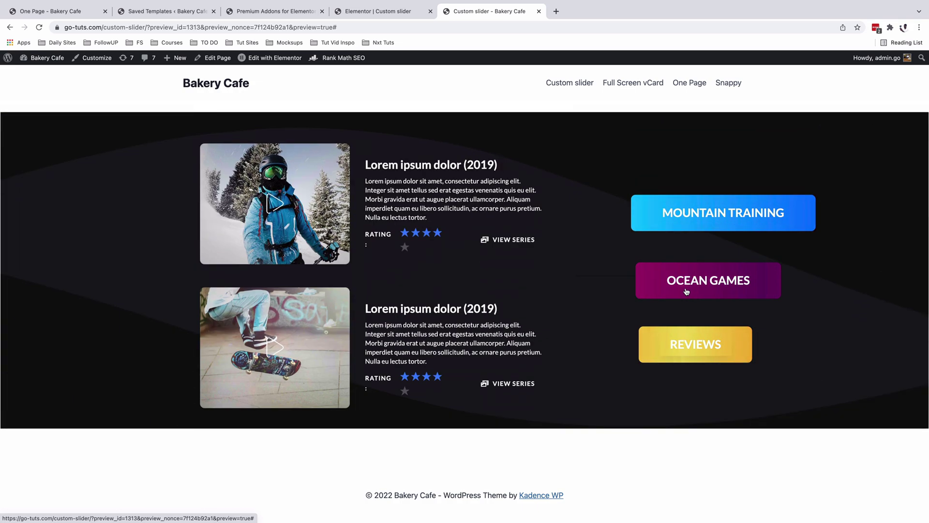
{"action": "left_click", "coordinate": [686, 282]}
{"action": "left_click", "coordinate": [724, 213]}
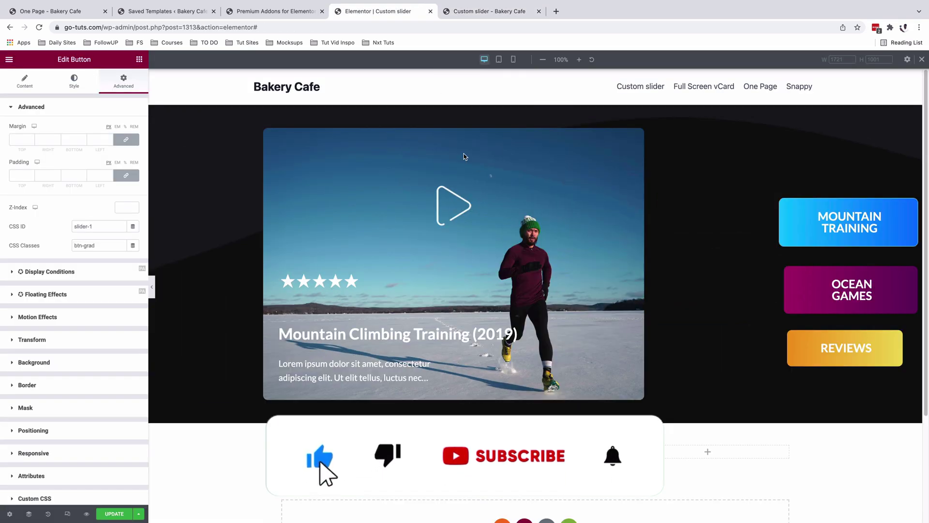
{"action": "left_click", "coordinate": [489, 11]}
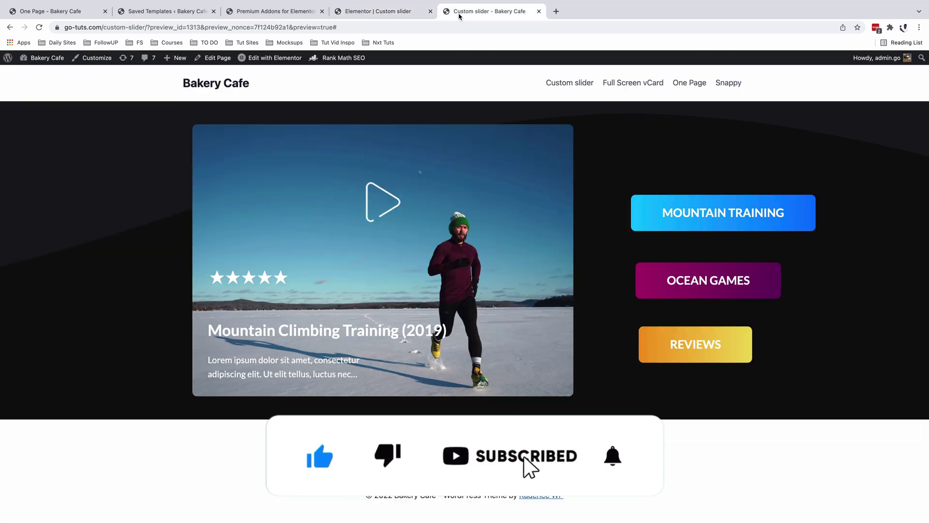